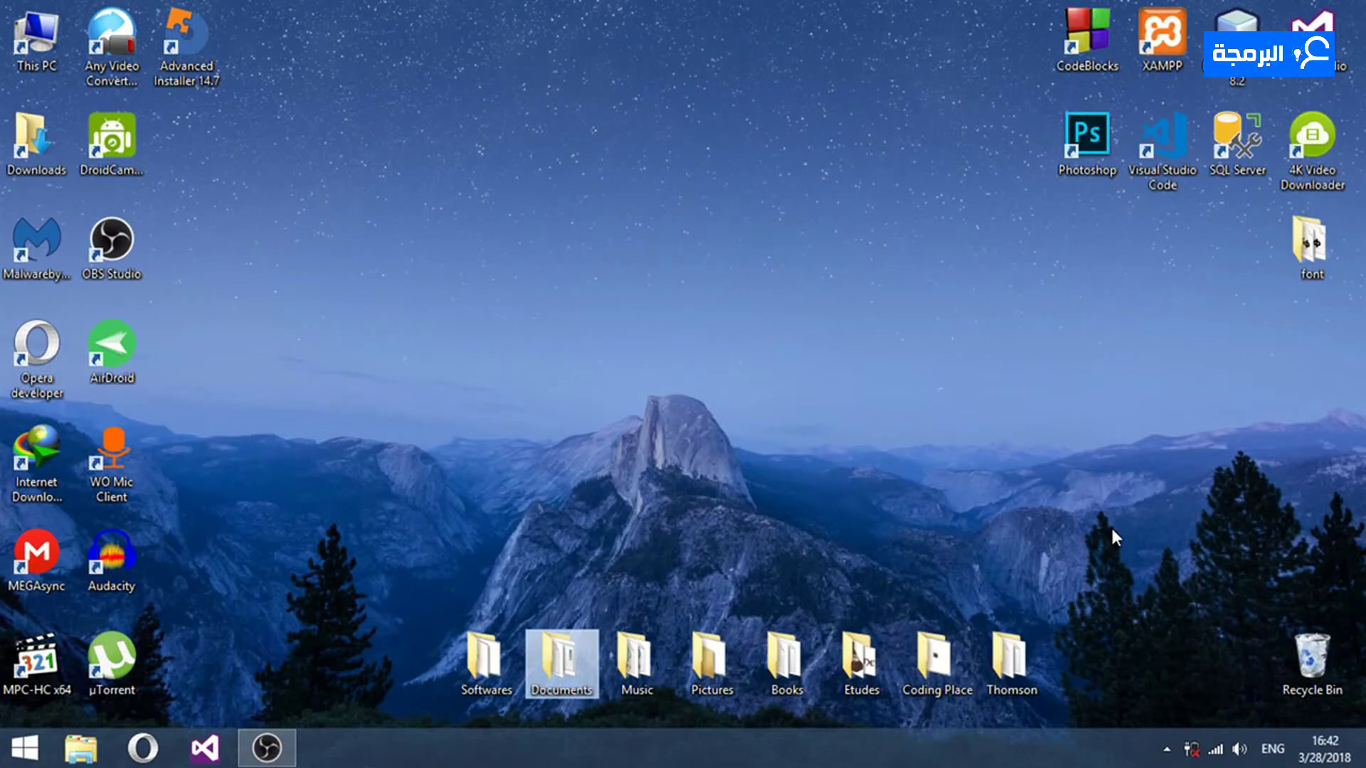
pyautogui.click(603, 312)
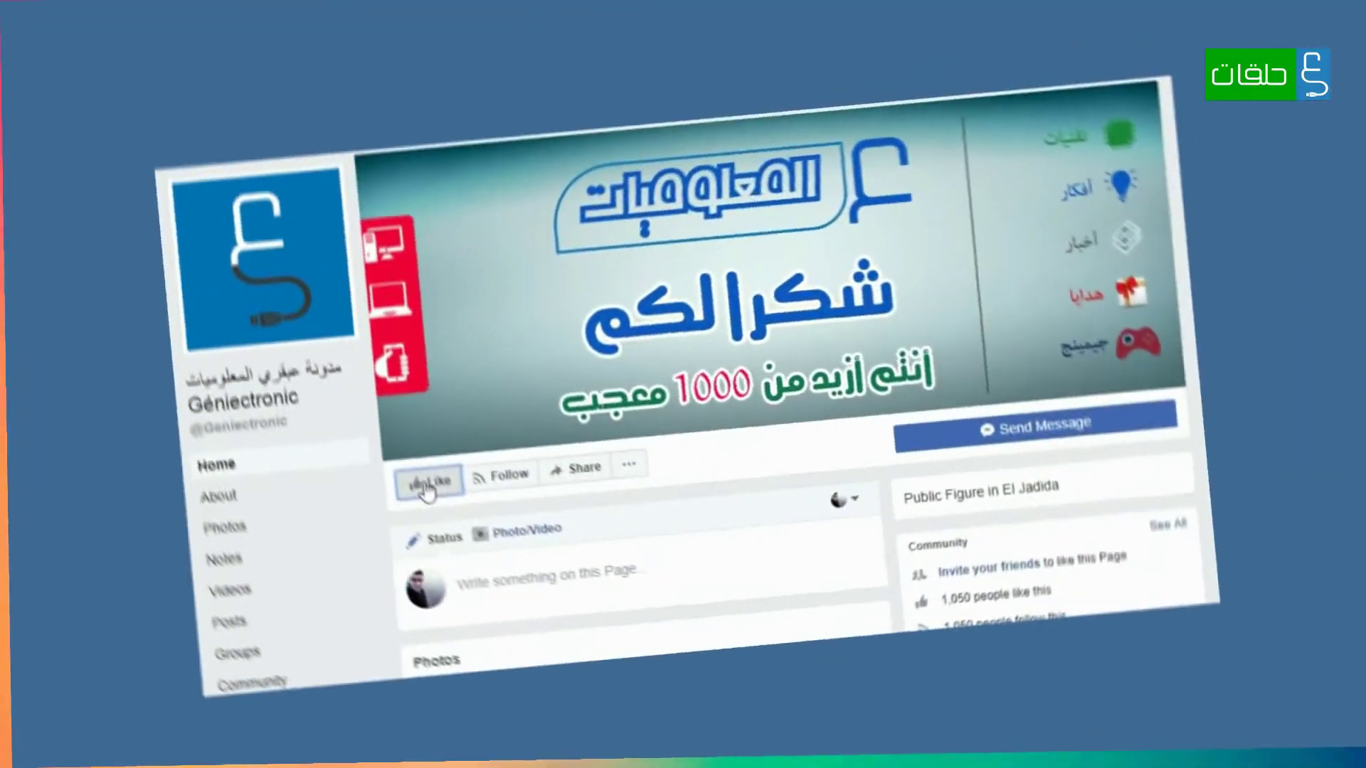
pyautogui.click(425, 485)
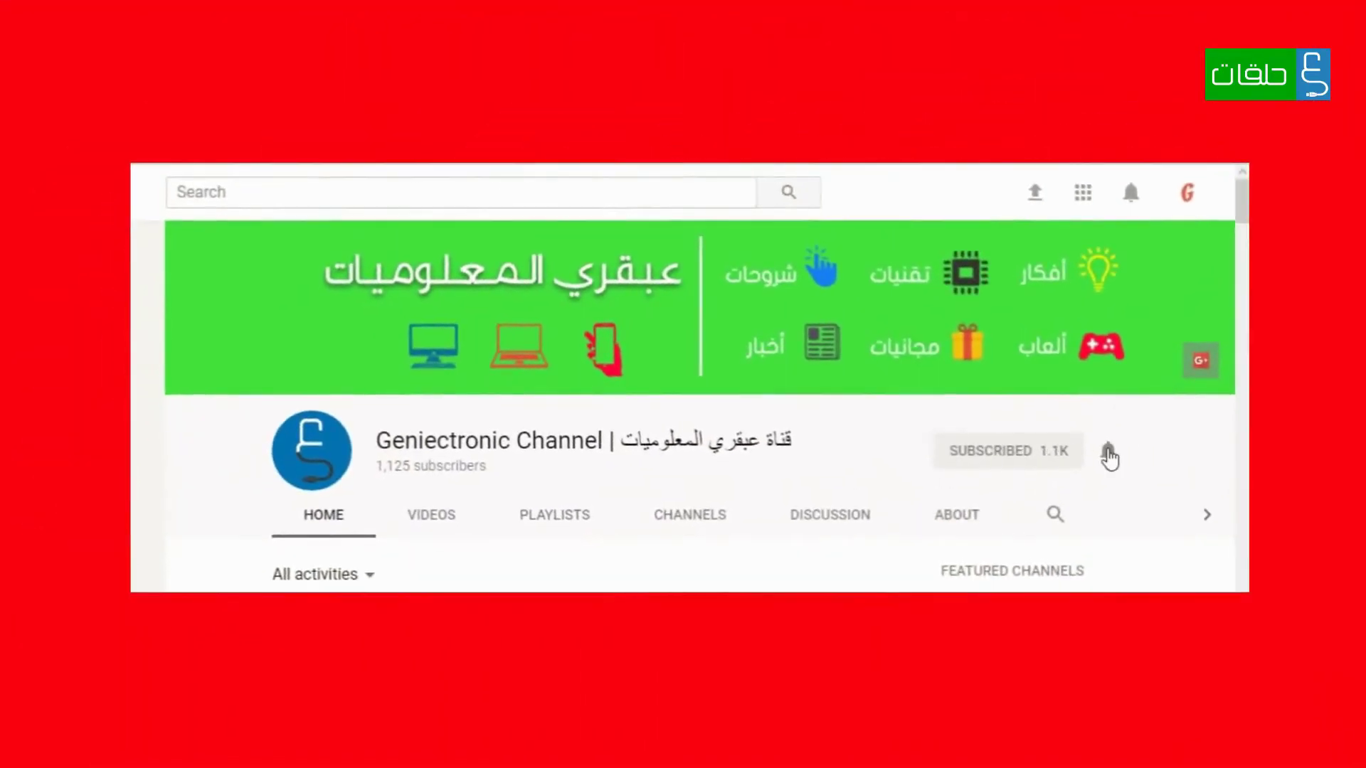
pyautogui.click(1109, 453)
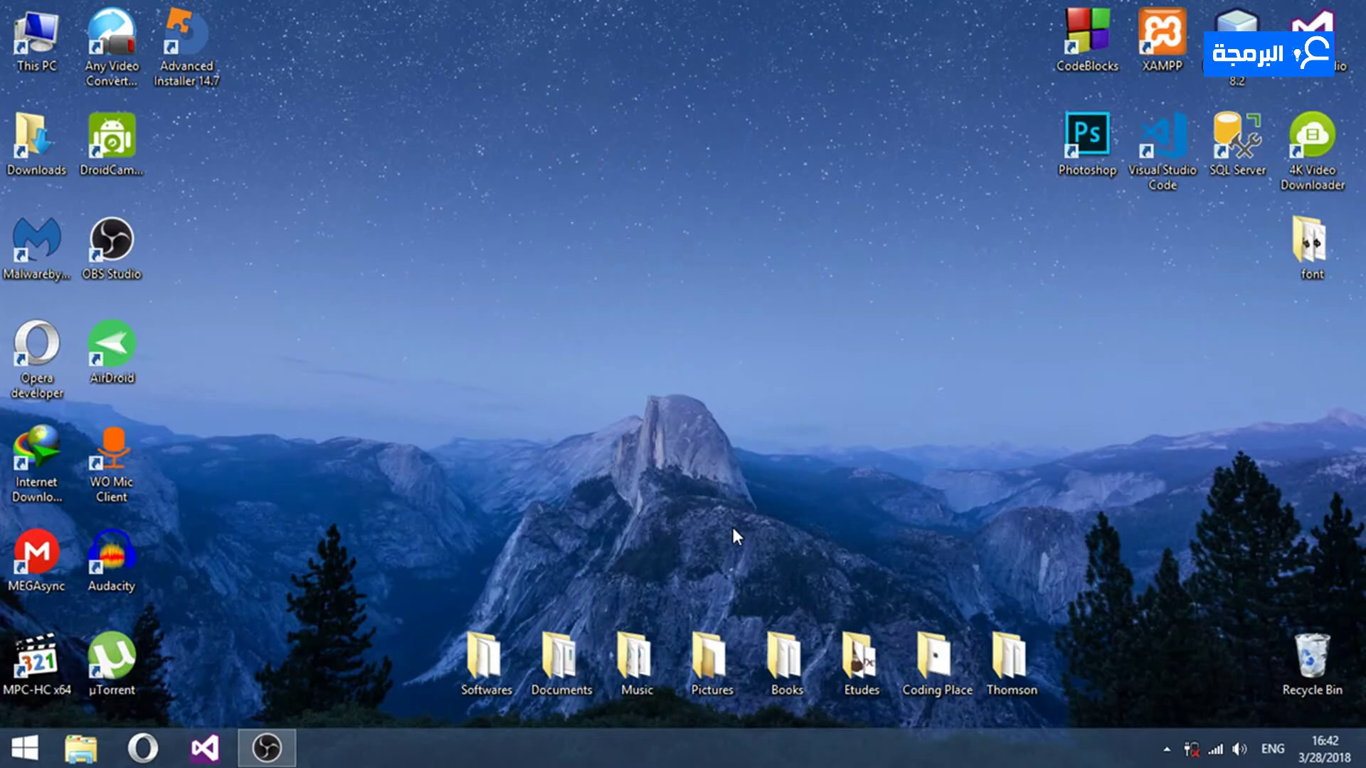
# - Copy the jdk-8u161-windows-x64 and netbeans-8.2-windows installers from the Softwares folder to the desktop
pyautogui.doubleClick(452, 648)
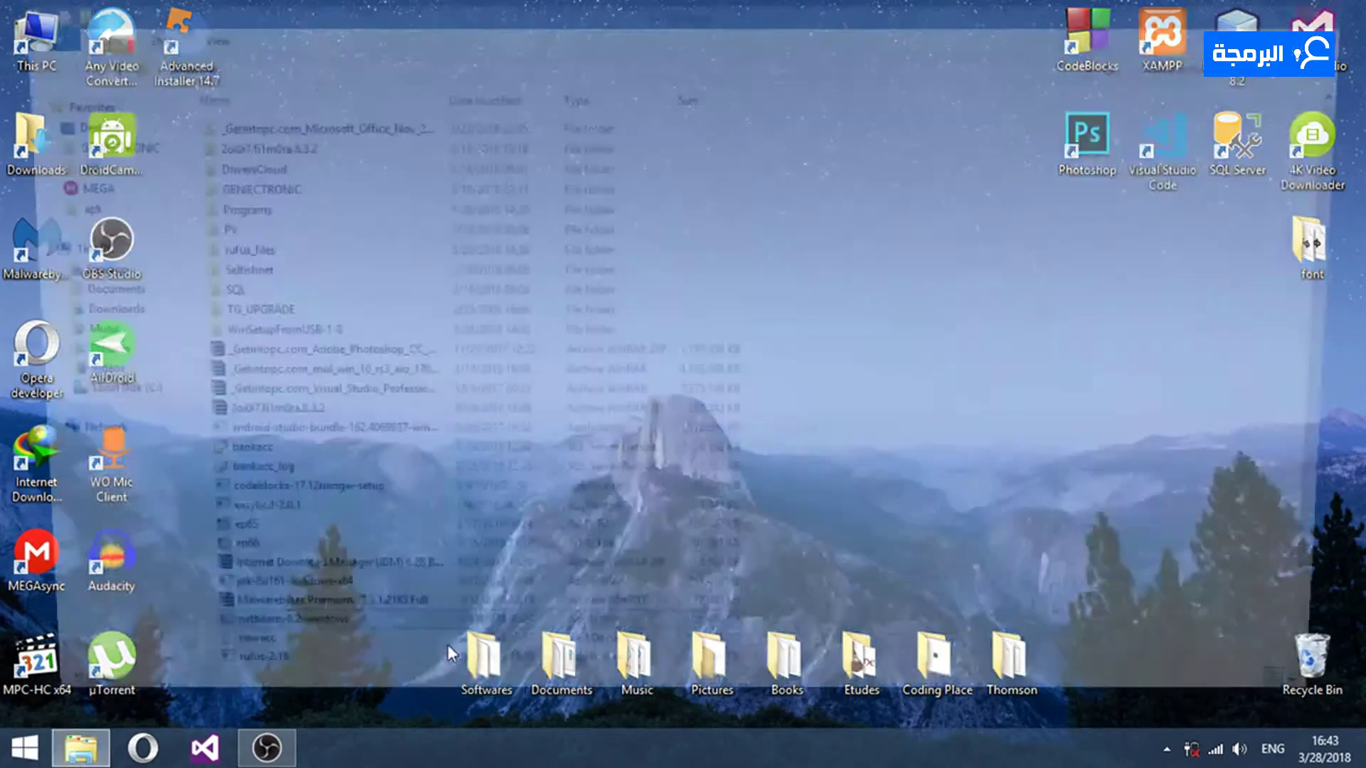
pyautogui.scroll(-2, 1356, 264)
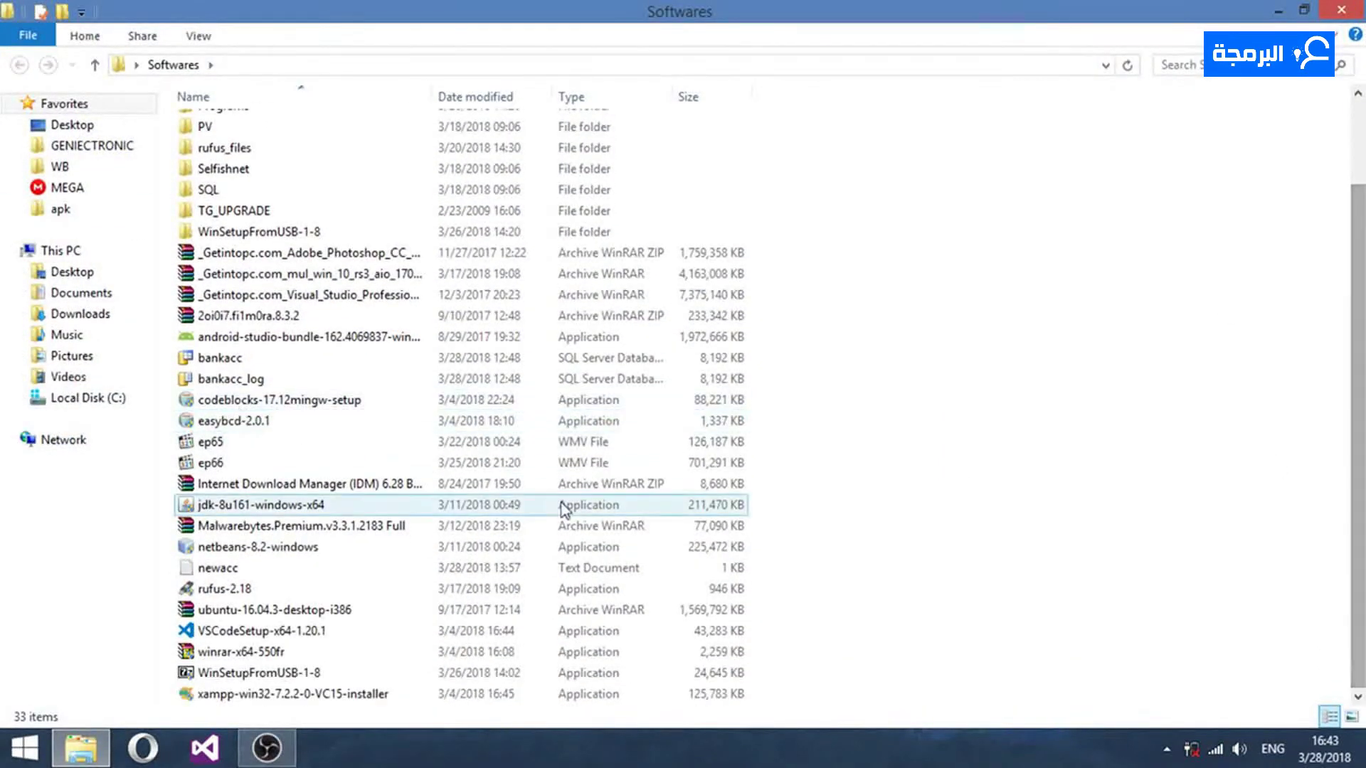
pyautogui.click(314, 512)
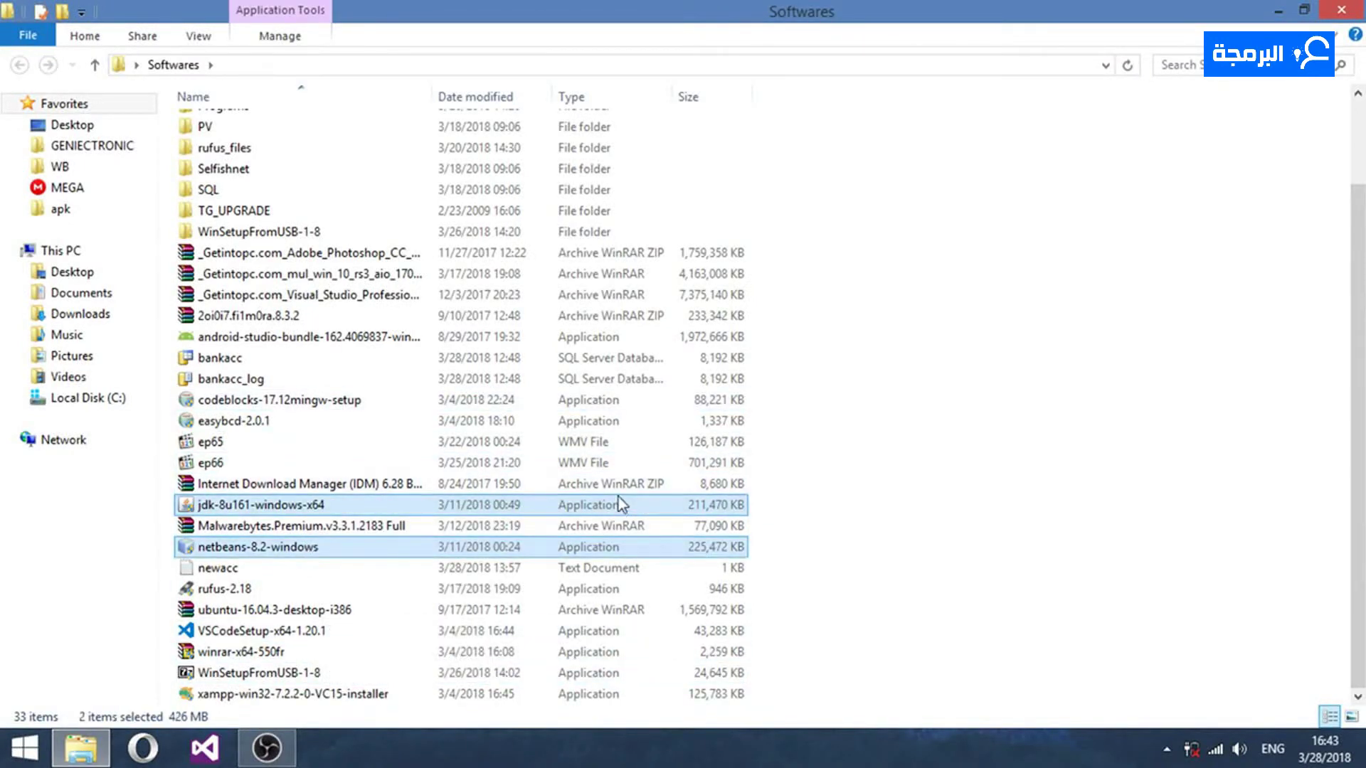
pyautogui.hotkey('alt', 'F4')
pyautogui.hotkey('ctrl', 'v')
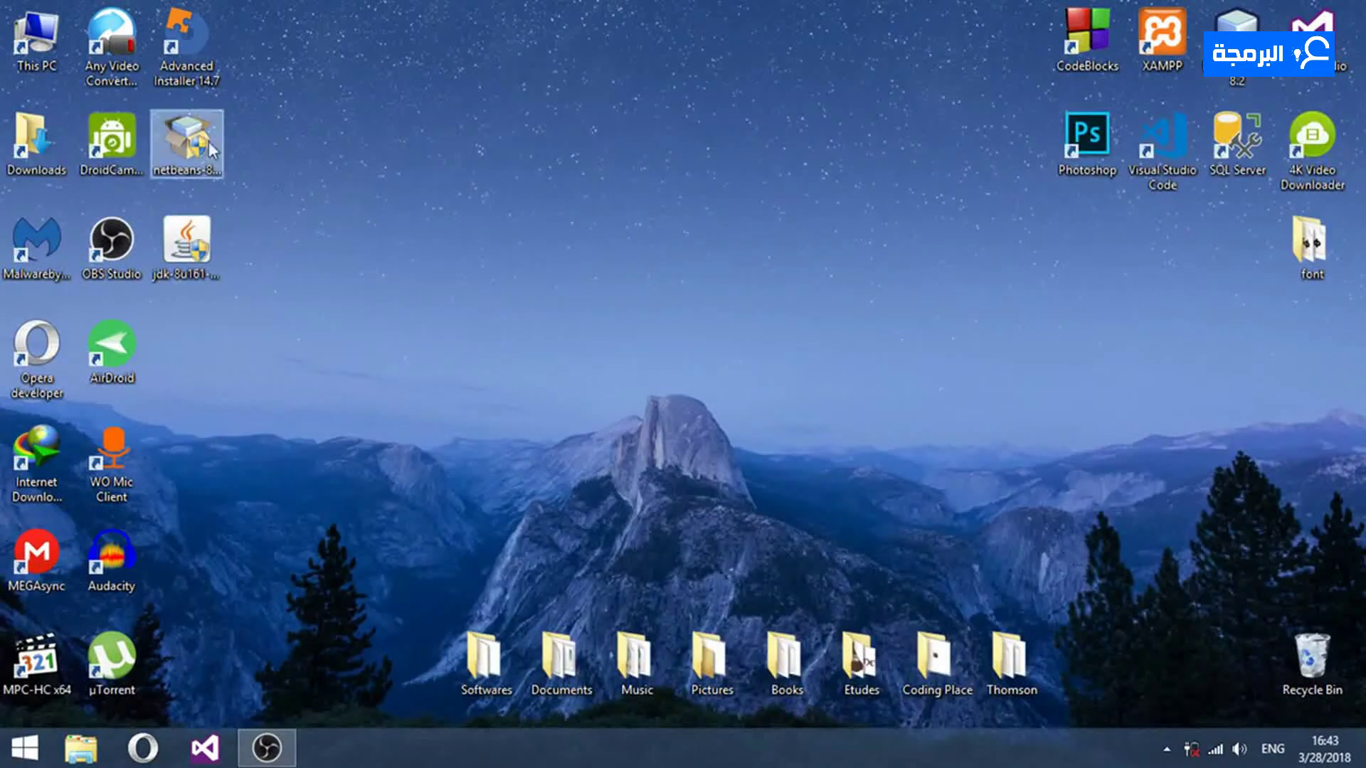
# - Move the NetBeans and JDK installer icons side by side into the empty middle area of the desktop
pyautogui.moveTo(186, 242); pyautogui.dragTo(640, 241)
pyautogui.click(580, 246)
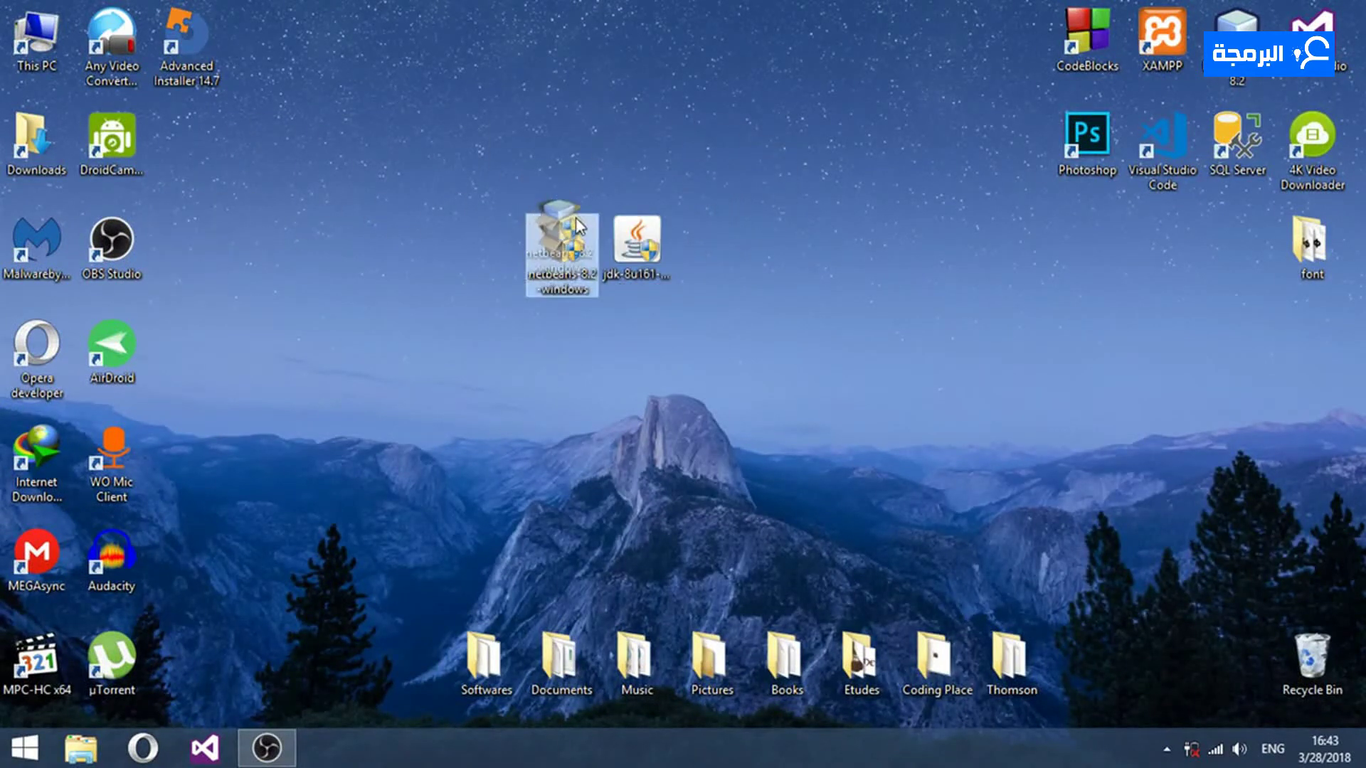
pyautogui.click(546, 125)
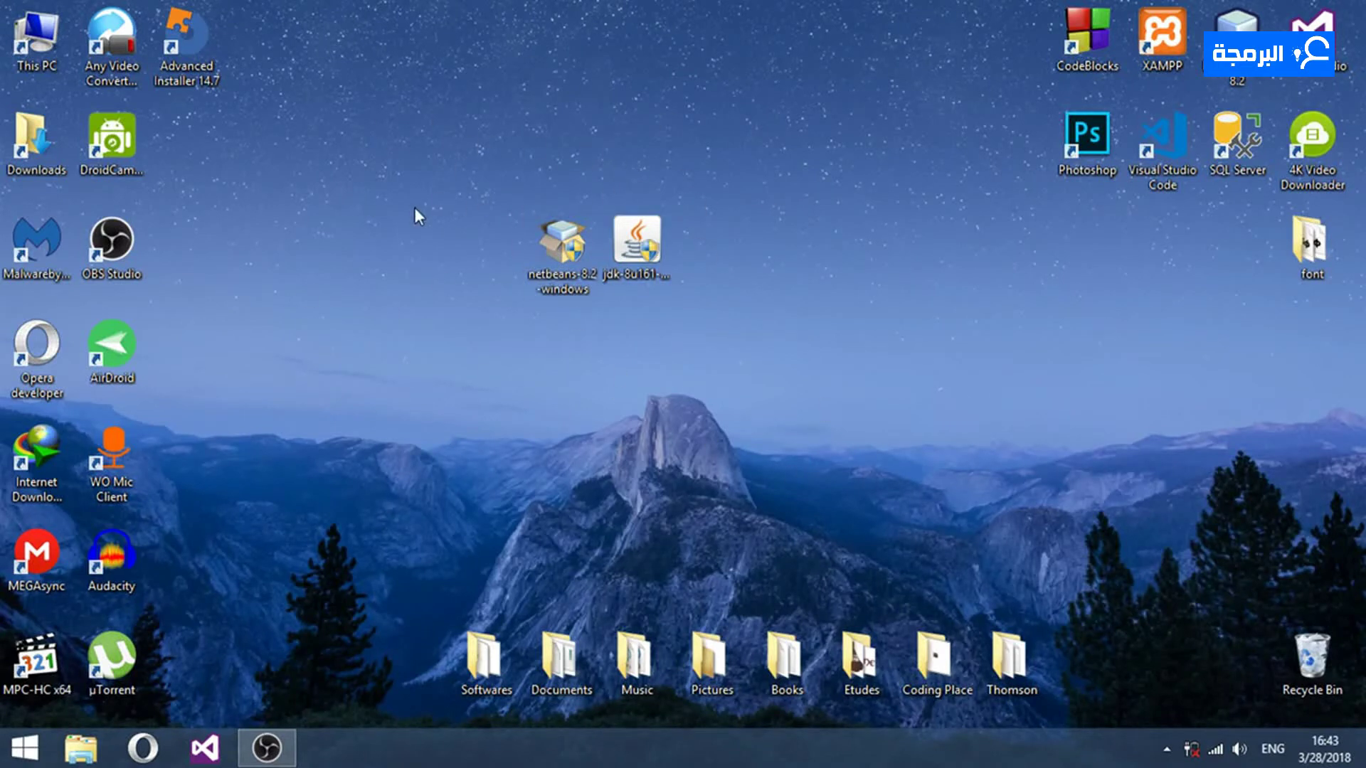
pyautogui.click(640, 246)
pyautogui.click(685, 152)
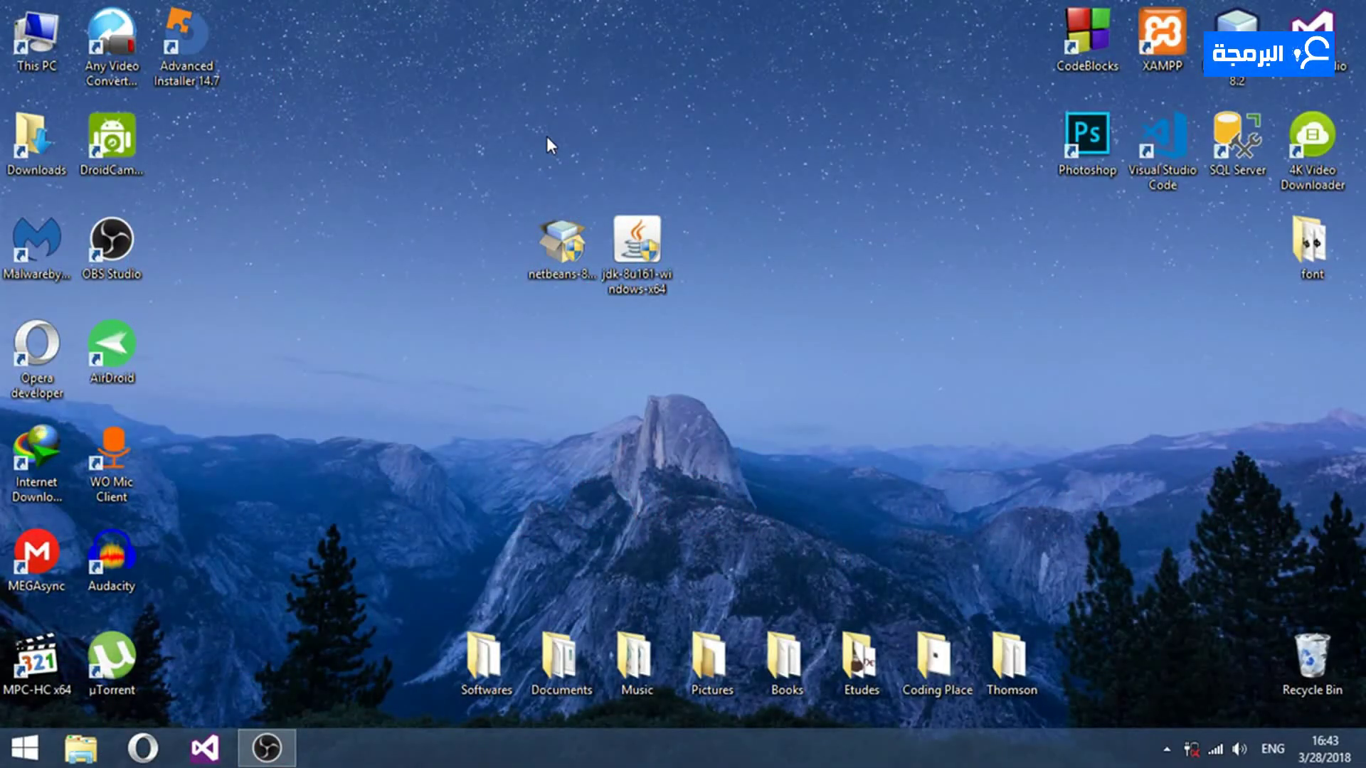
# - Move the JDK and NetBeans installer icons apart, one row higher, with NetBeans before the JDK
pyautogui.moveTo(641, 231); pyautogui.dragTo(865, 128)
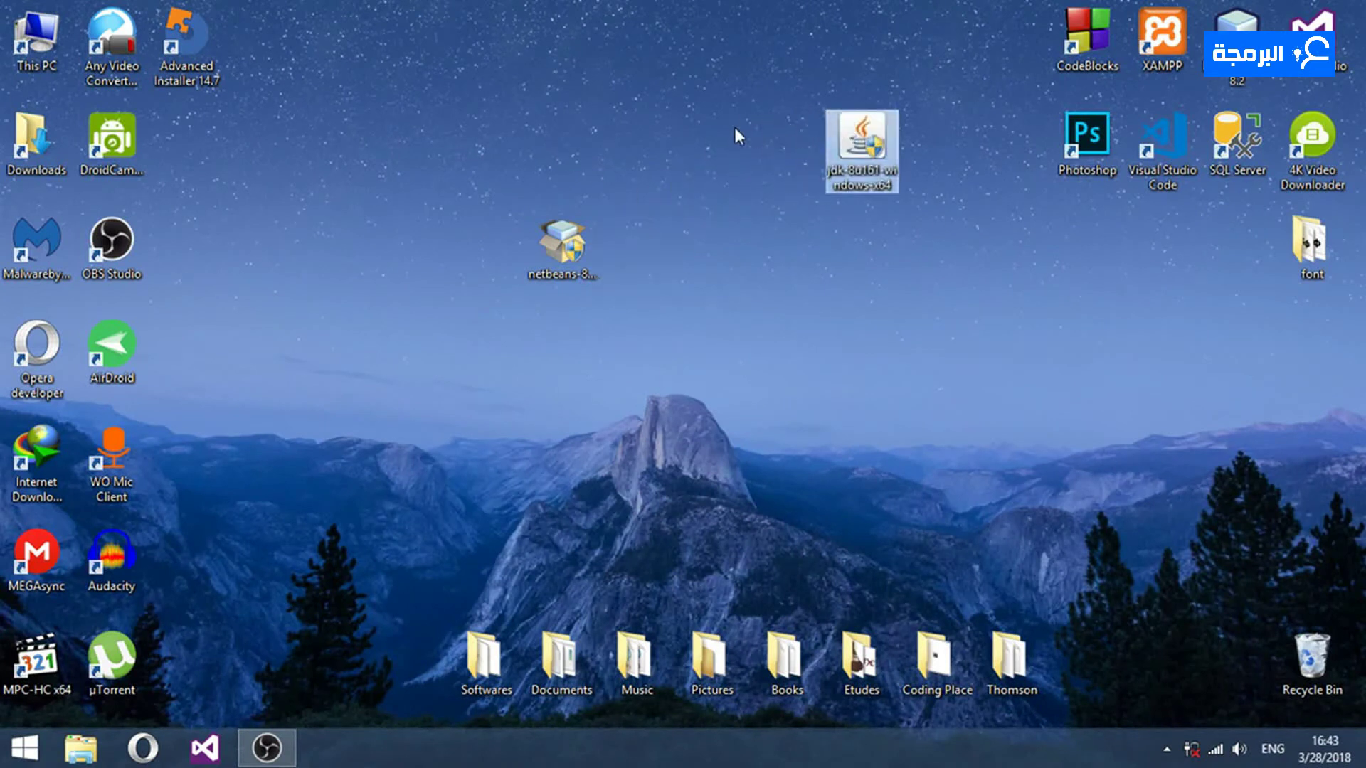
pyautogui.moveTo(564, 257); pyautogui.dragTo(642, 204)
pyautogui.moveTo(500, 111); pyautogui.dragTo(562, 160)
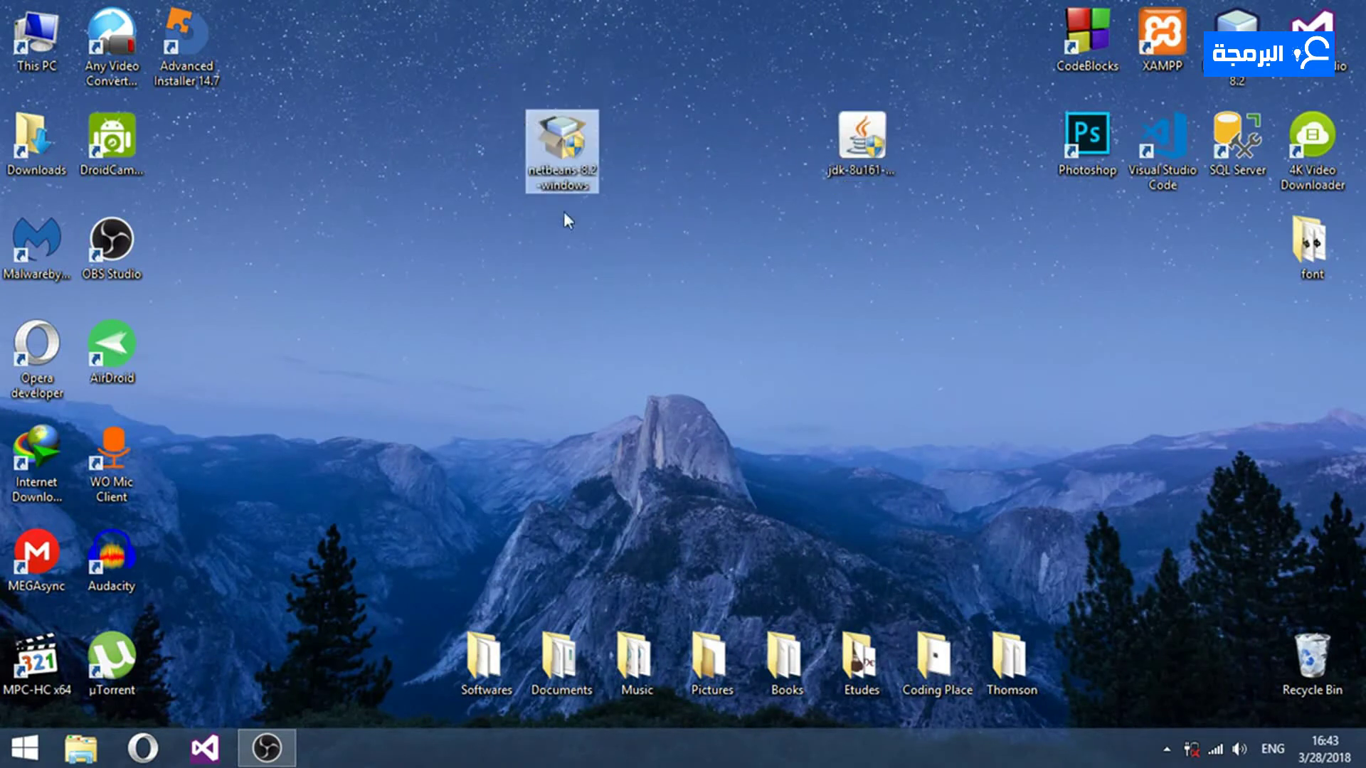
pyautogui.click(468, 92)
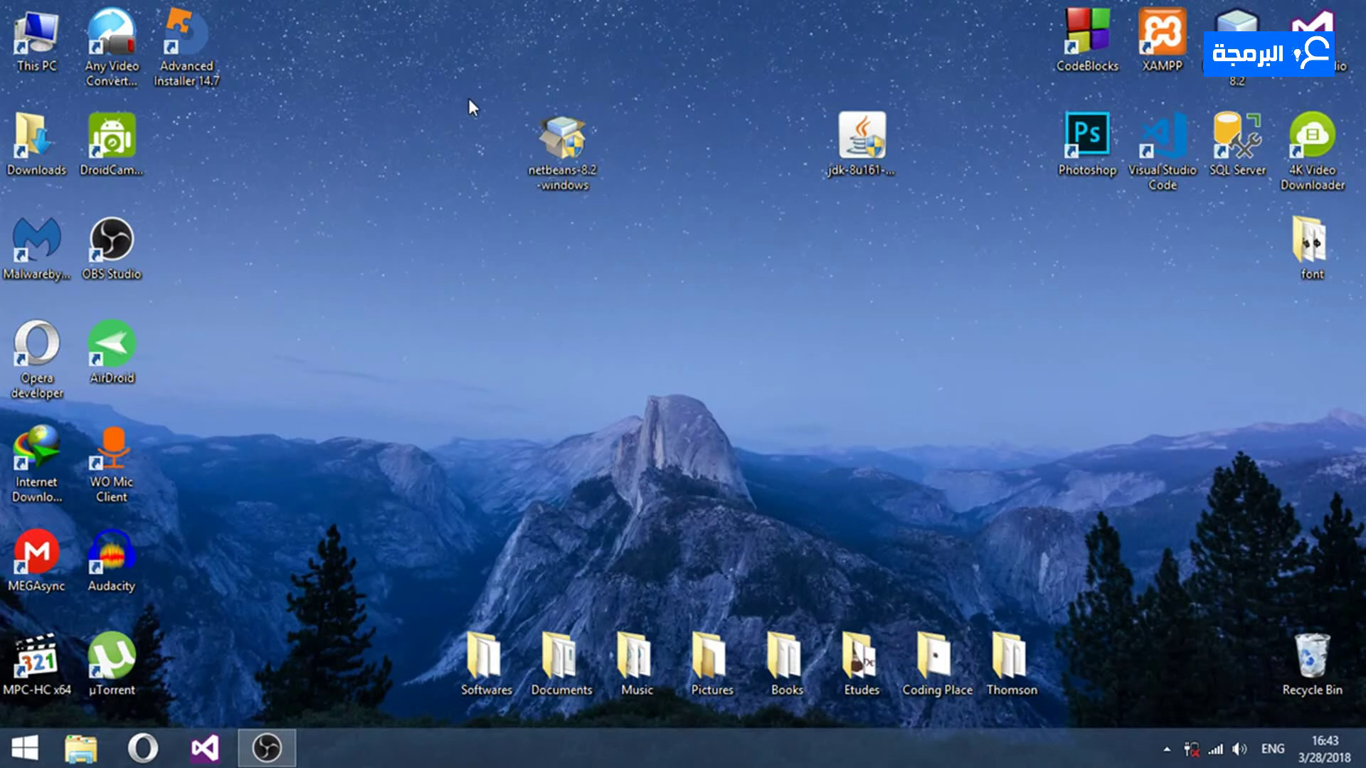
# - Switch to the Opera browser, close the Facebook Help Center page and search Google for "java compilers" in a new tab
pyautogui.click(143, 747)
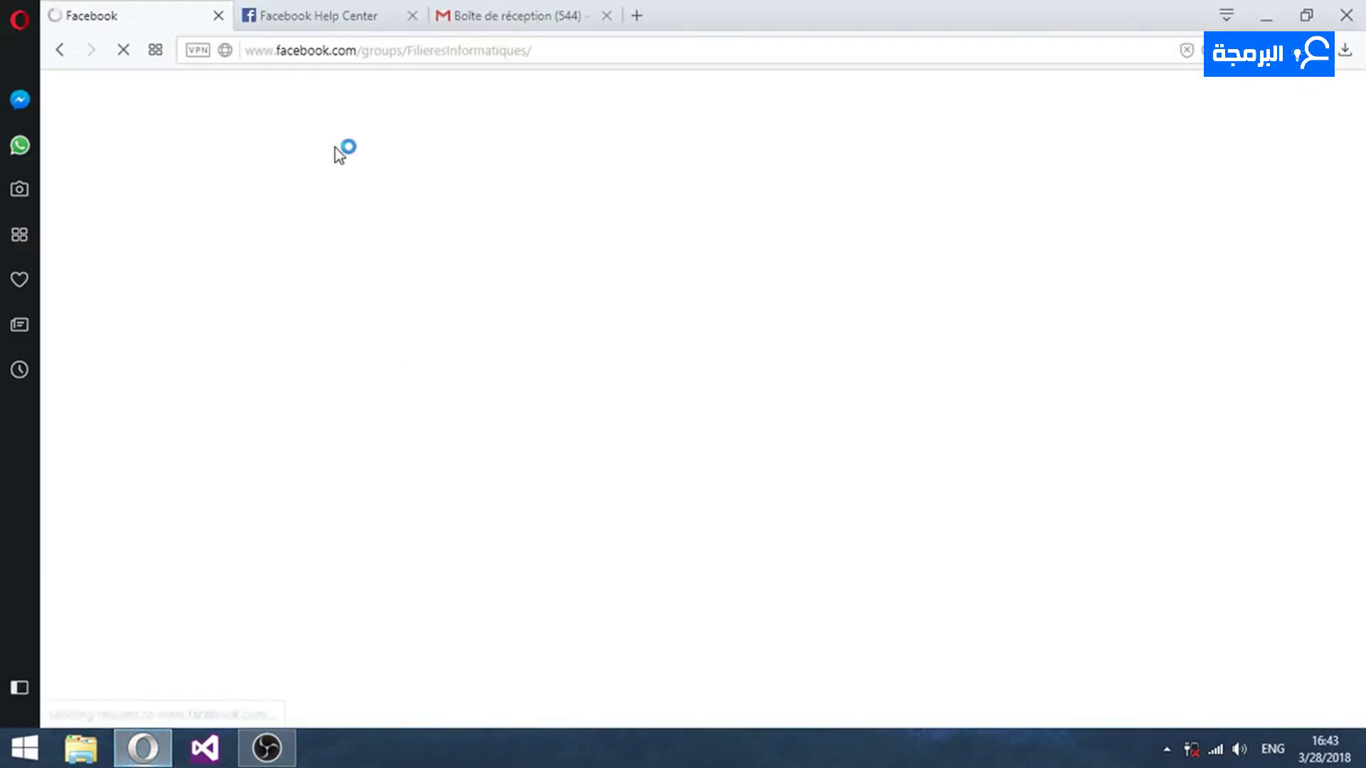
pyautogui.click(411, 15)
pyautogui.click(395, 20)
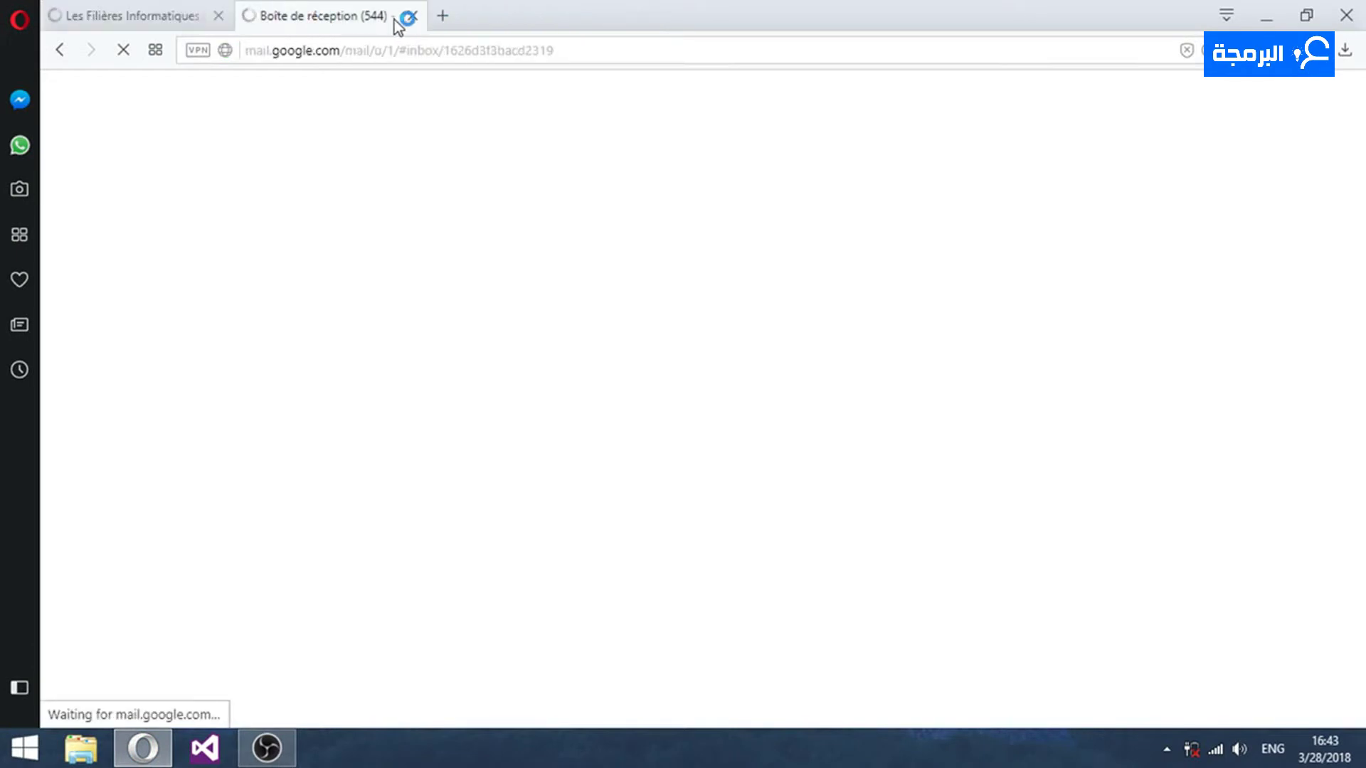
pyautogui.click(435, 25)
pyautogui.write('ja')
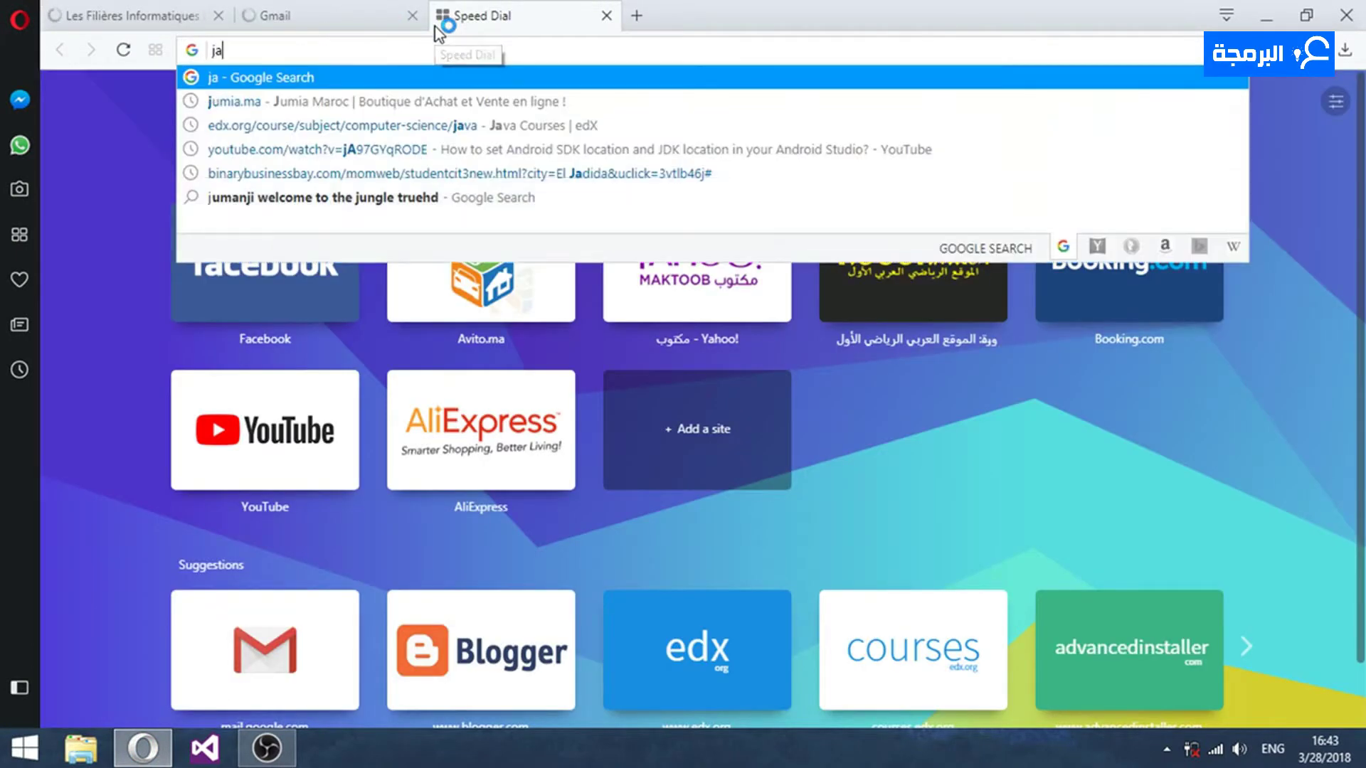
pyautogui.write('va')
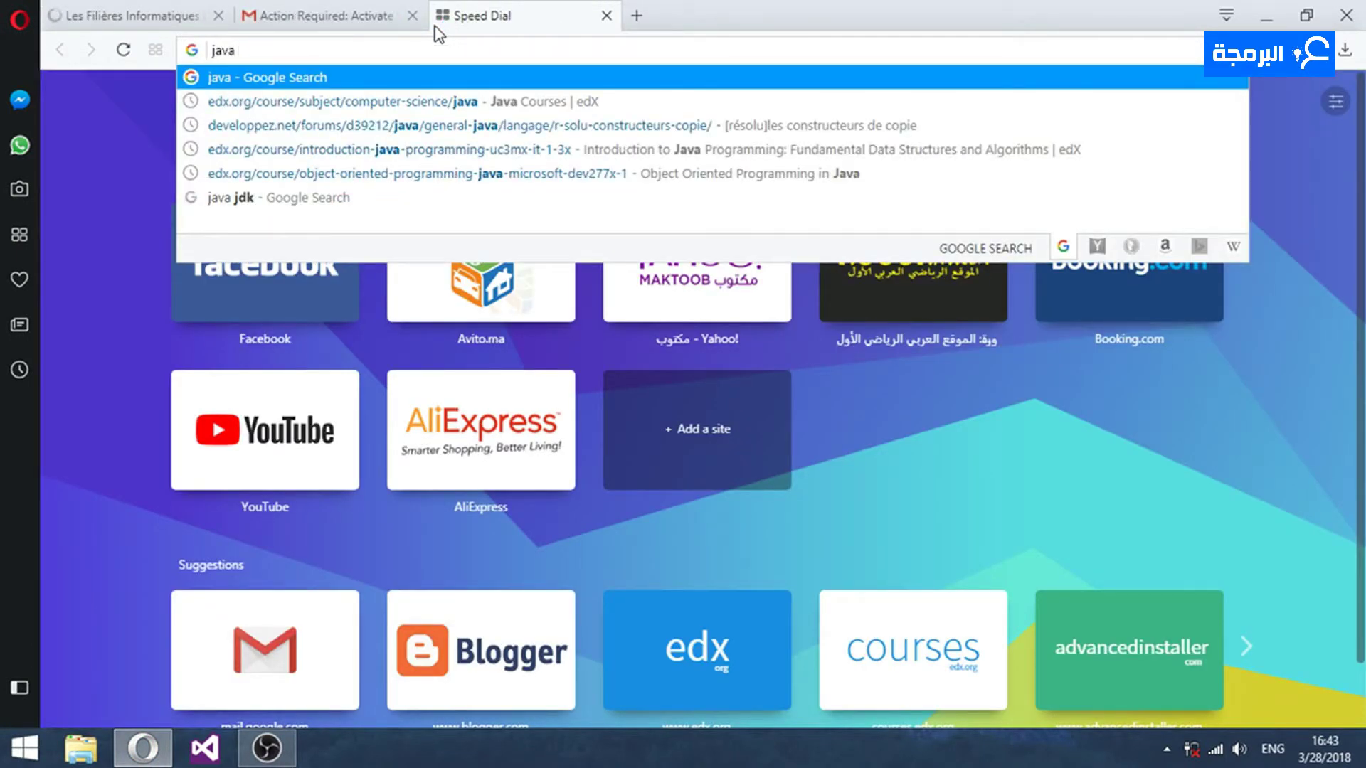
pyautogui.write(' compiler')
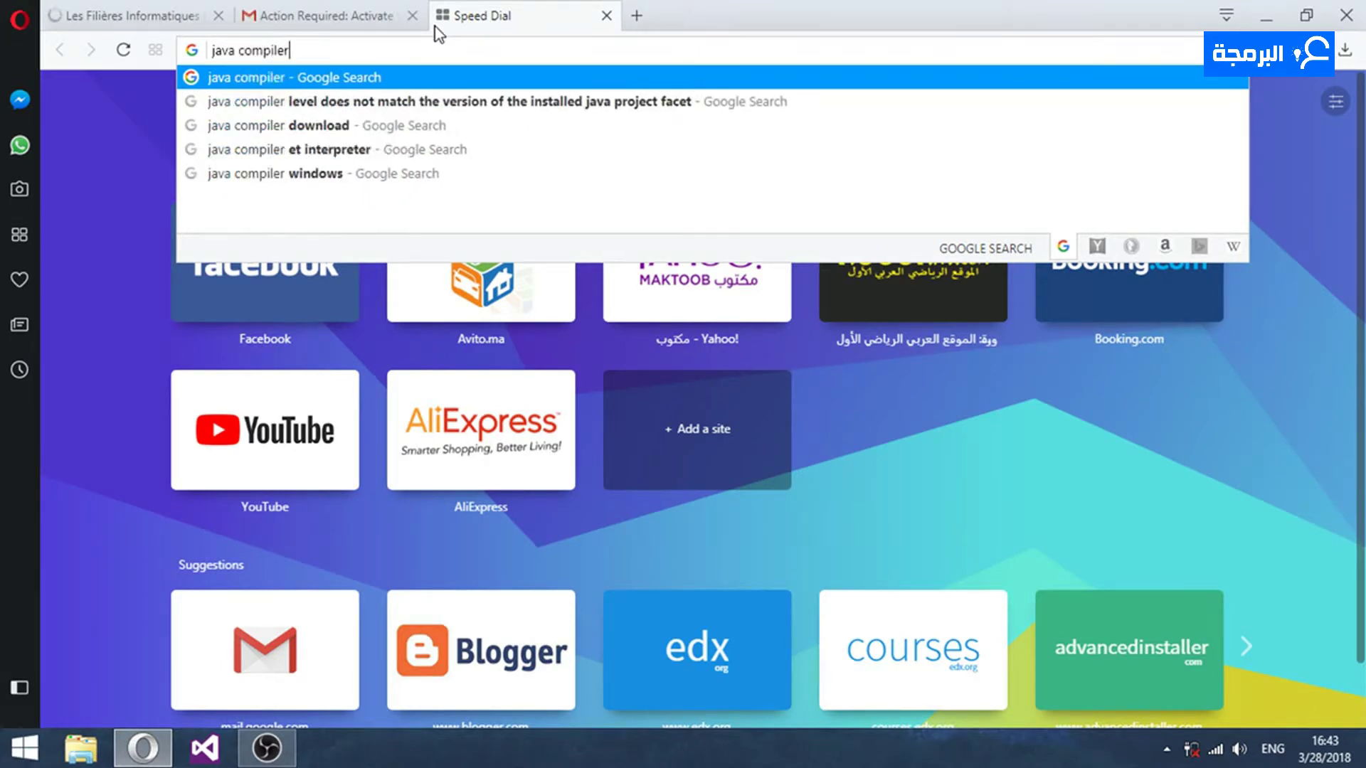
pyautogui.write('s')
pyautogui.press('Return')
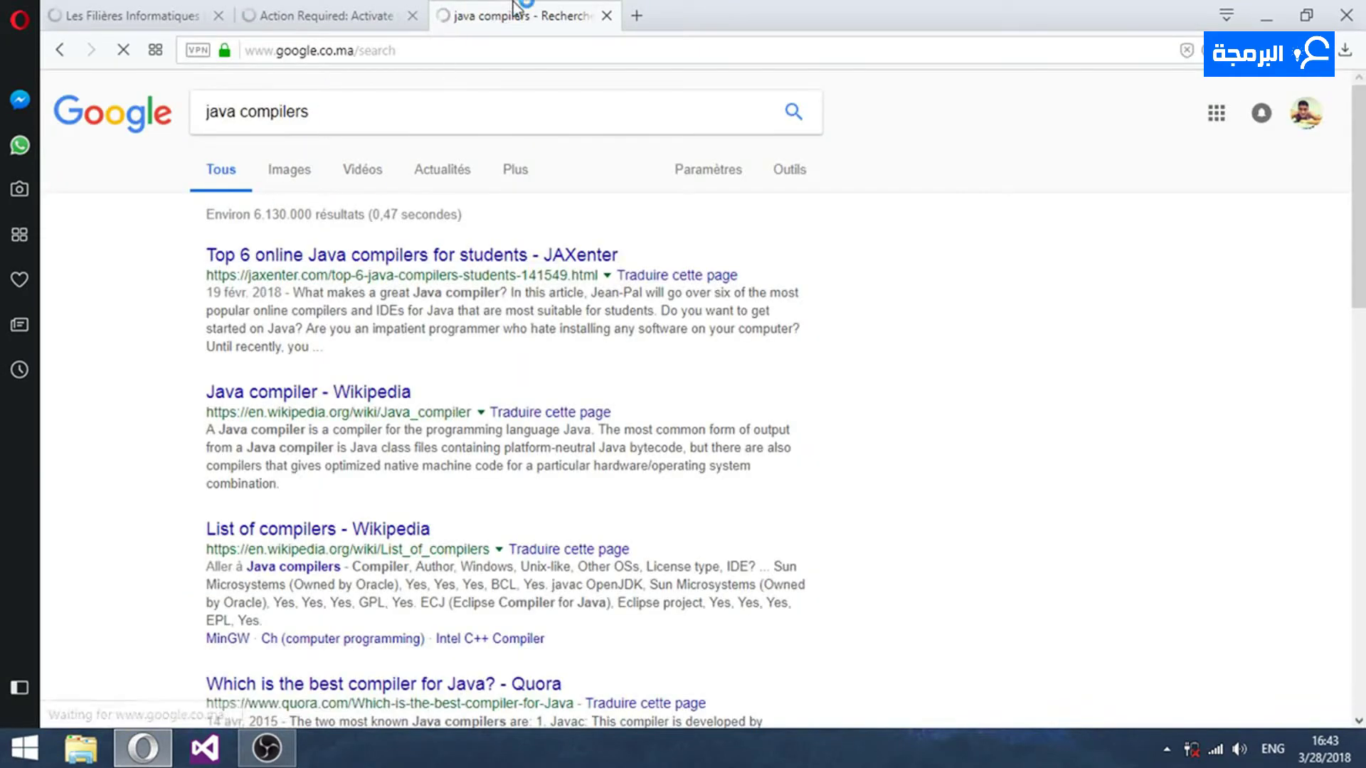
# - Open the JAXenter article "Top 6 online Java compilers for students" and close the mail and Facebook group pages
pyautogui.click(413, 15)
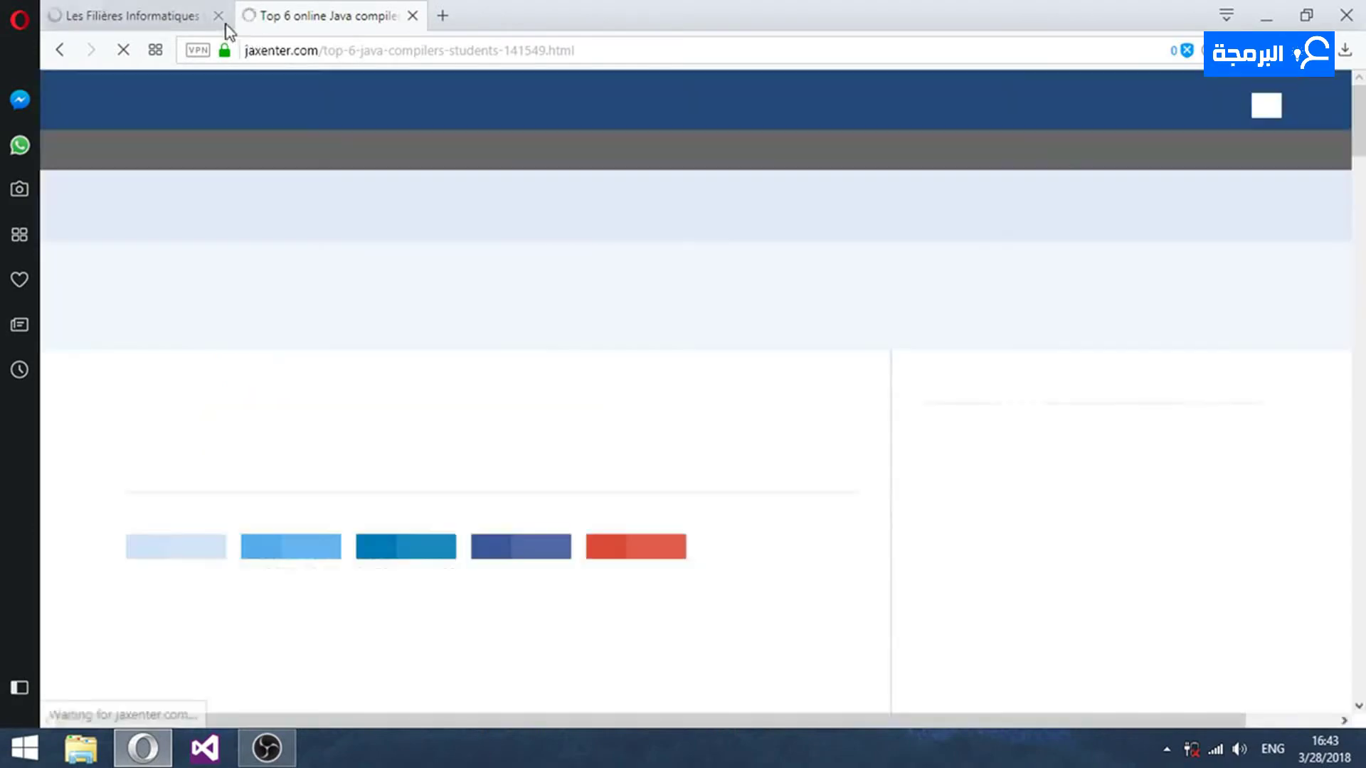
pyautogui.click(218, 15)
# - Examine the online Java compilers reviewed in the JAXenter article, from Codiva through IDEOne
pyautogui.scroll(-1, 326, 128)
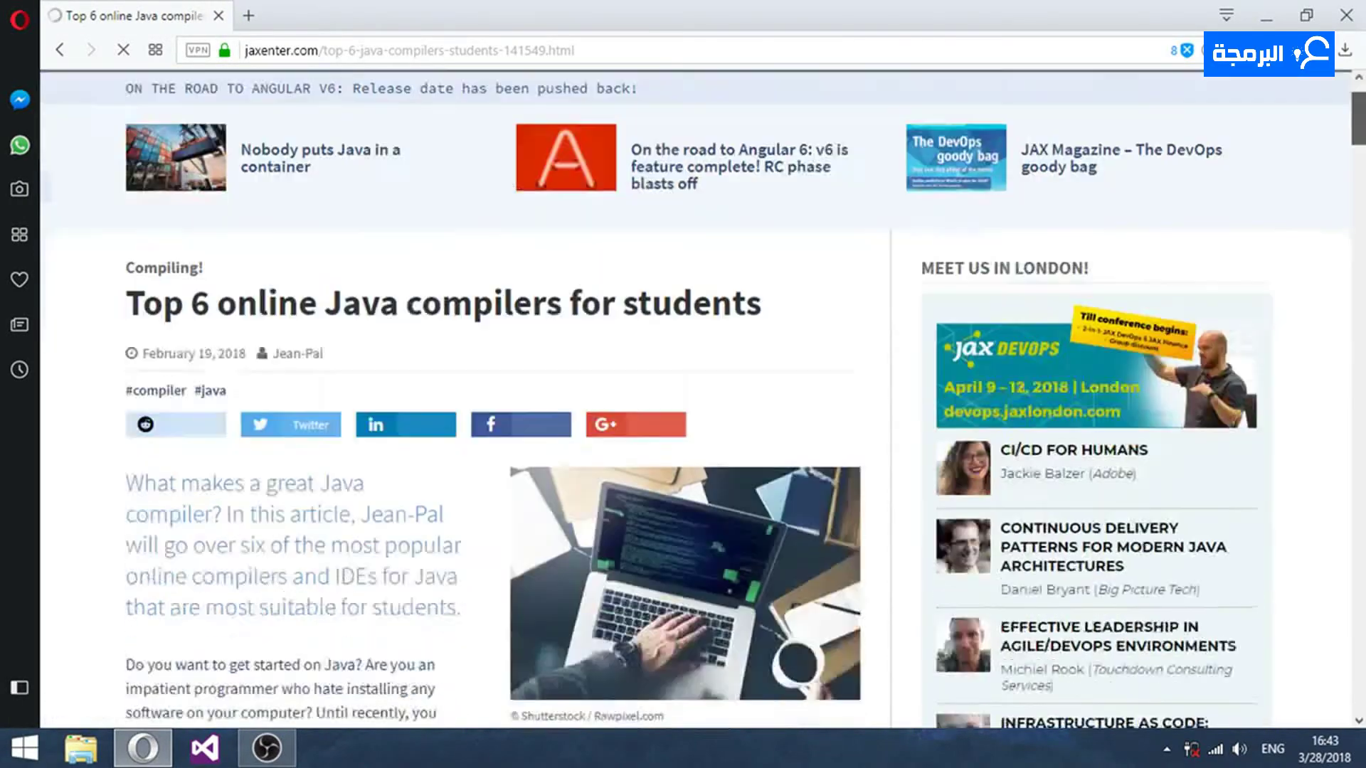
pyautogui.scroll(-8, 1272, 385)
pyautogui.scroll(1, 1272, 385)
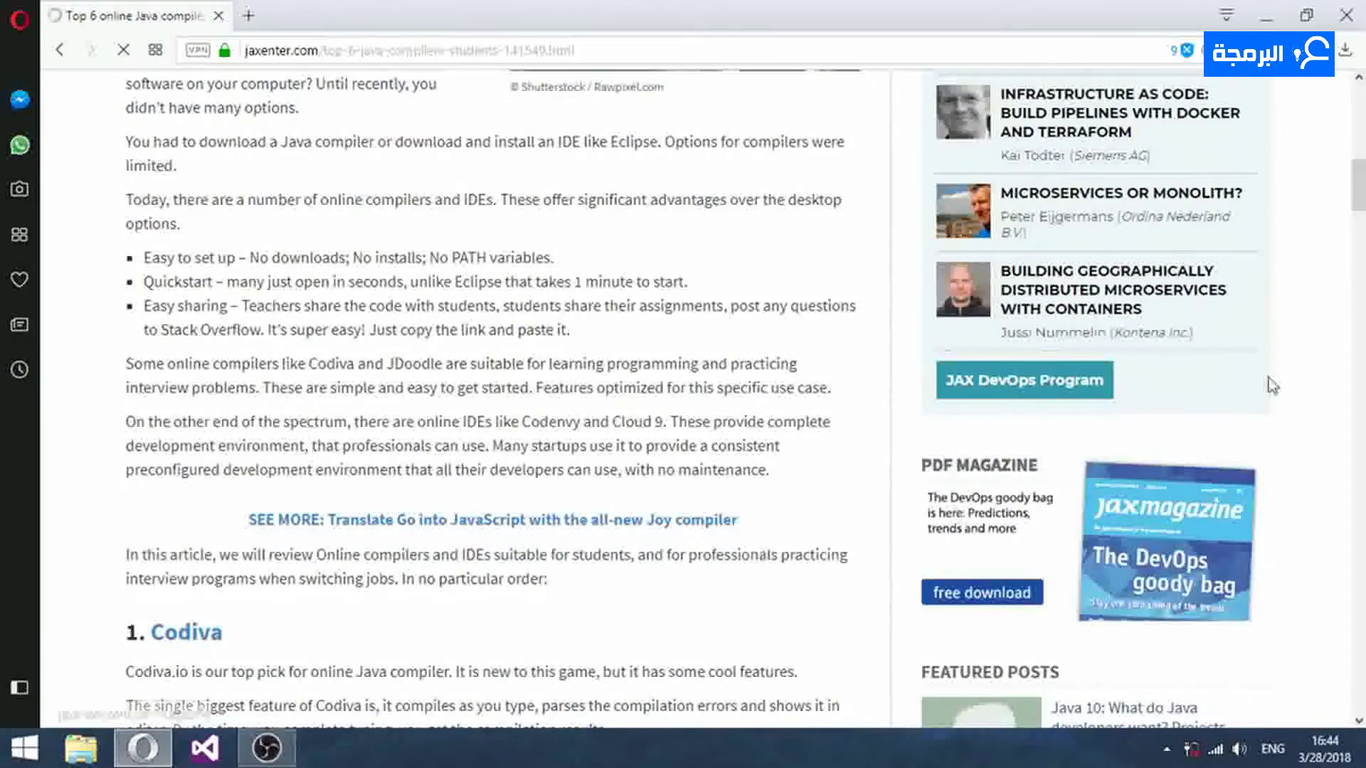
pyautogui.scroll(-10, 1272, 385)
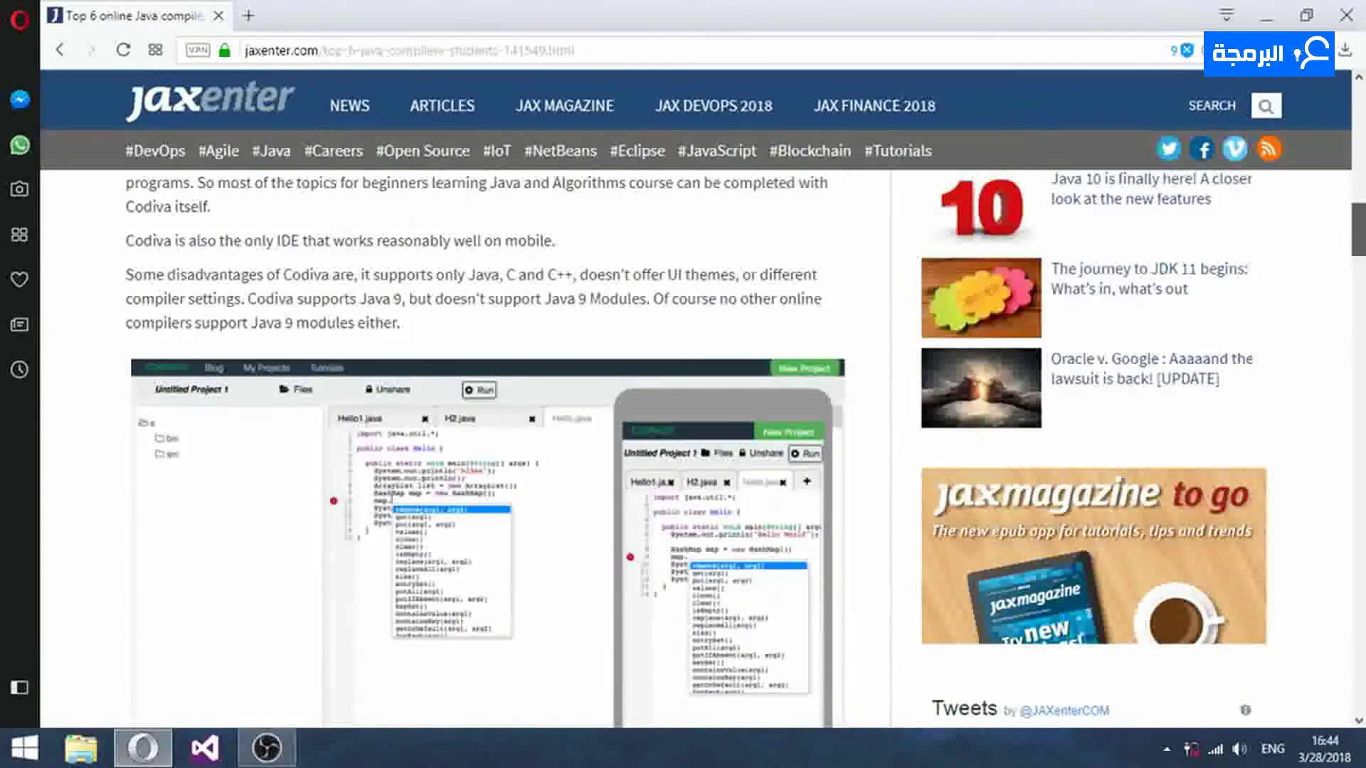
pyautogui.scroll(4, 696, 448)
pyautogui.scroll(-5, 696, 448)
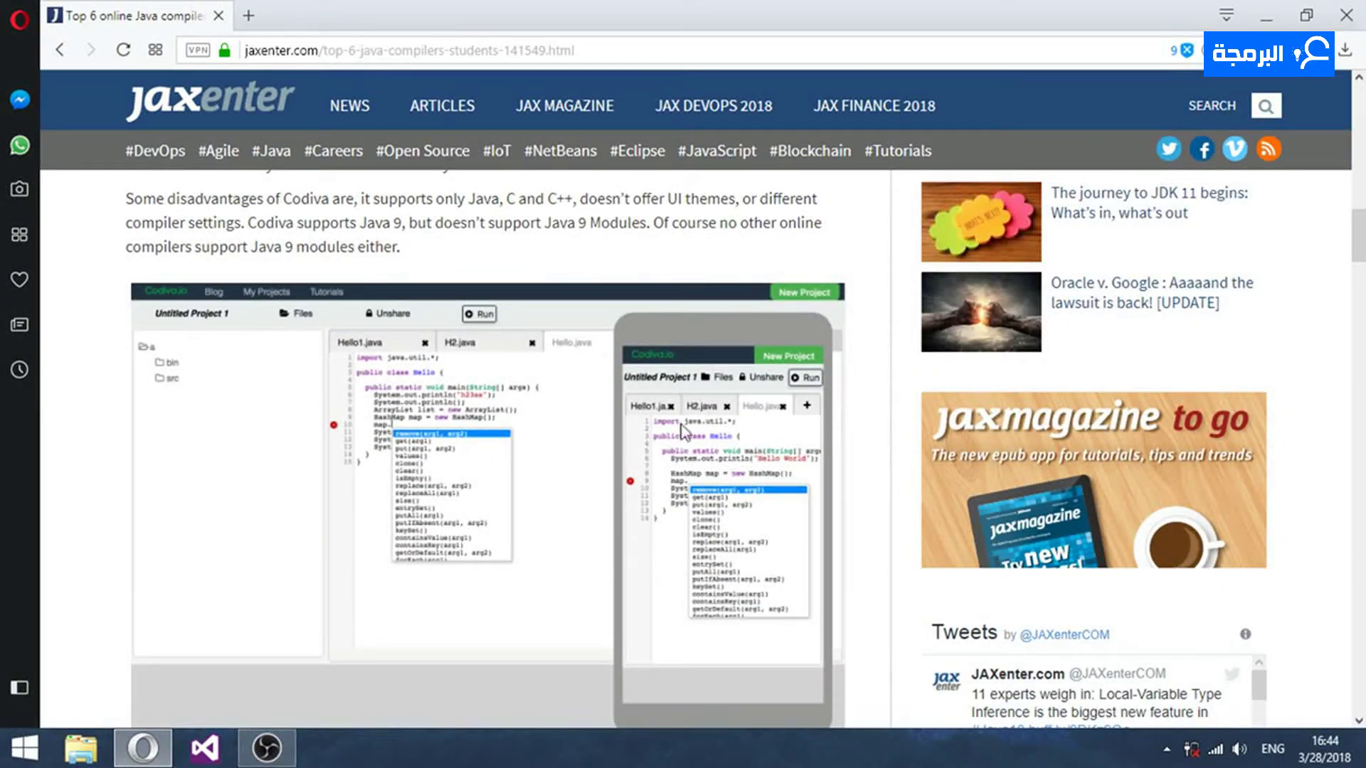
pyautogui.scroll(-5, 683, 429)
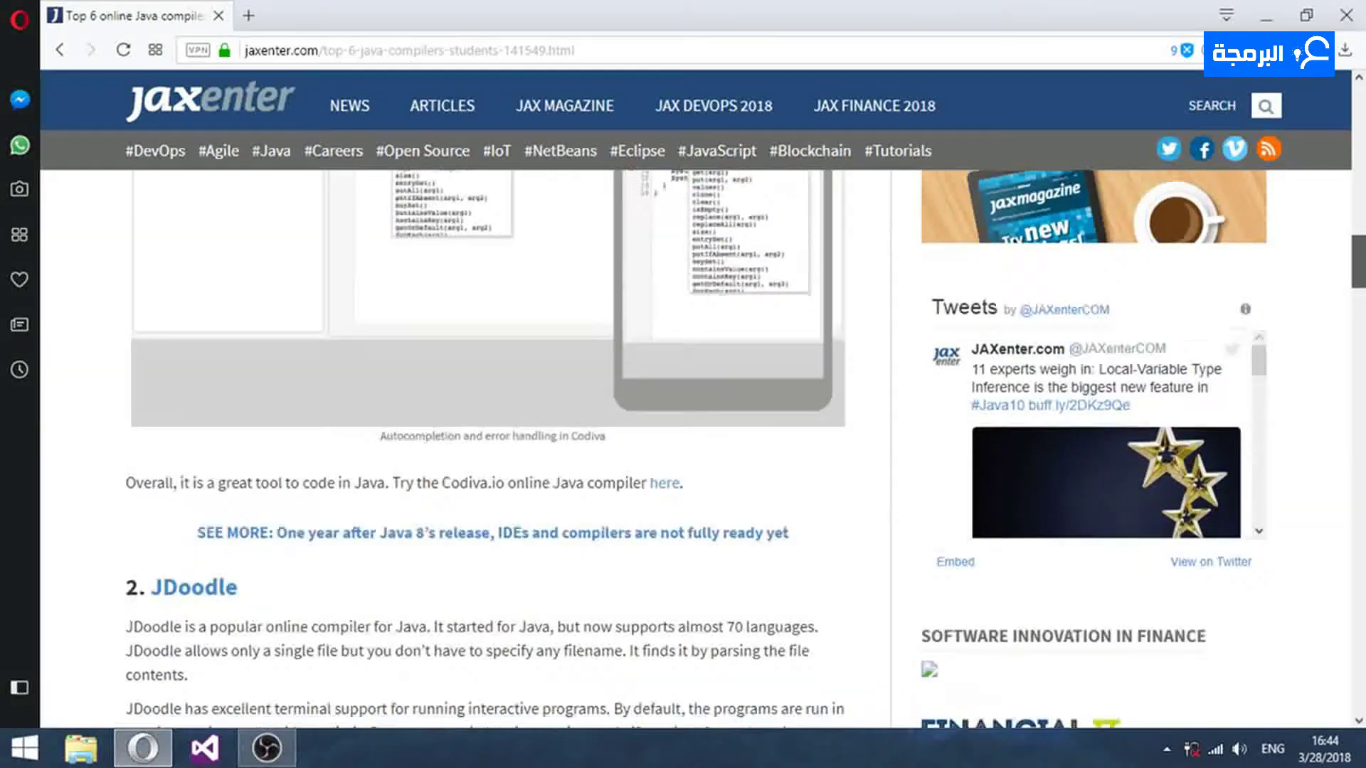
pyautogui.moveTo(1361, 247); pyautogui.dragTo(1360, 390)
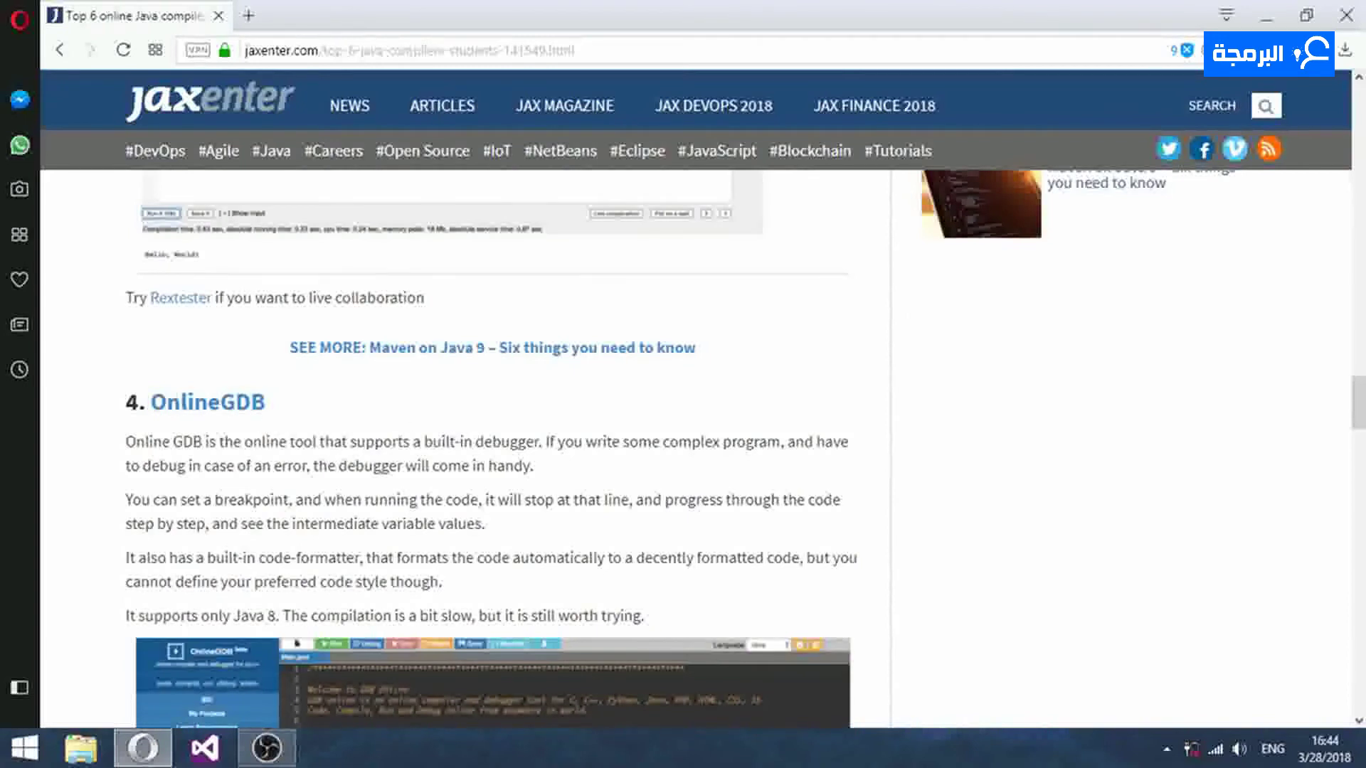
pyautogui.scroll(-20, 1219, 514)
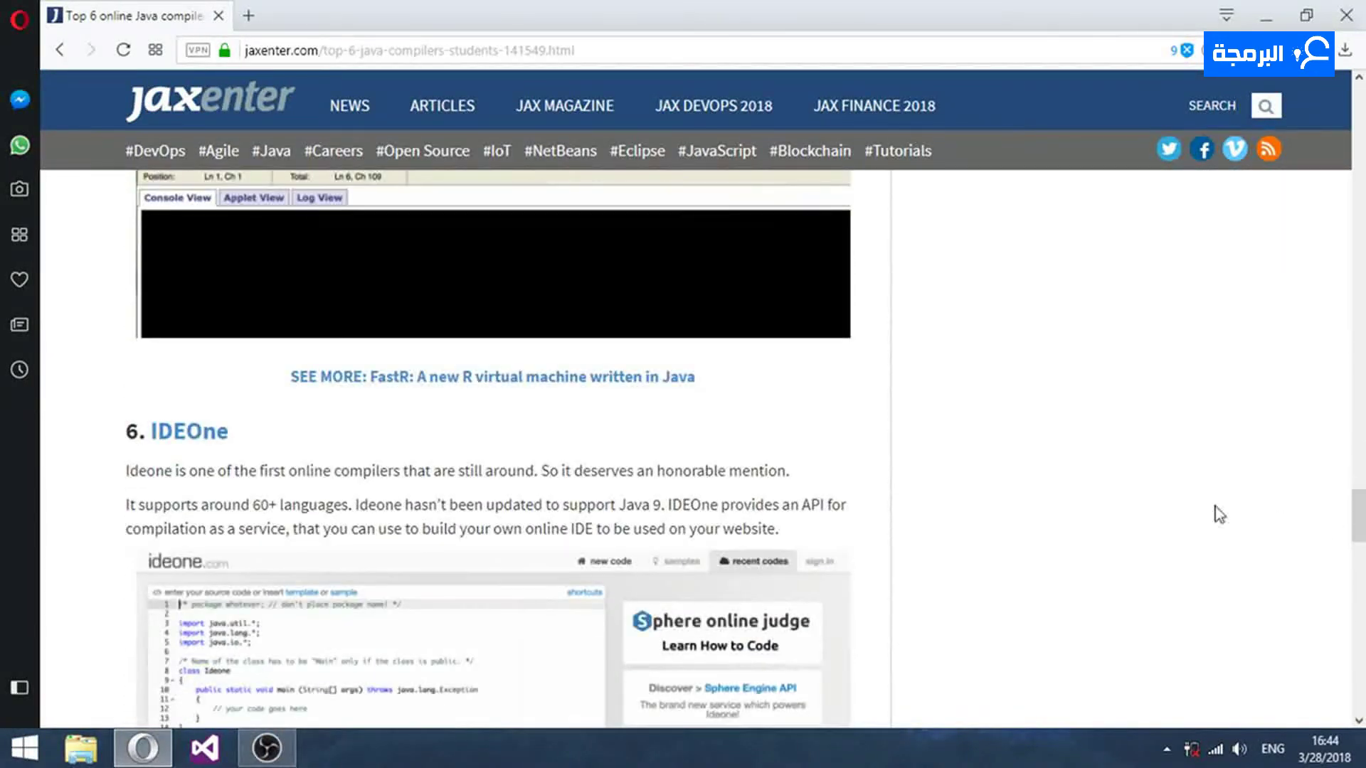
pyautogui.click(142, 747)
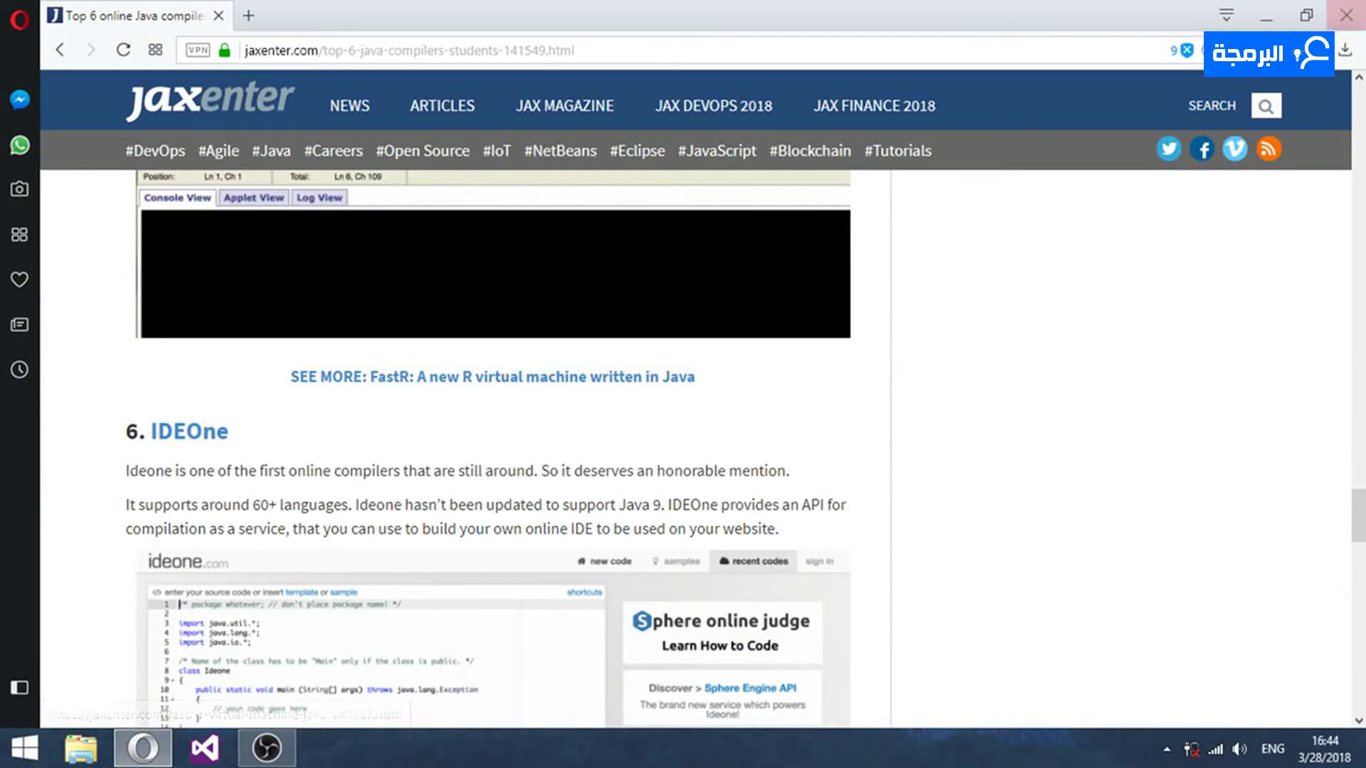
# - Select netbeans-8.2-windows and jdk-8u161-windows-x64 in the Softwares folder and paste copies of both onto the desktop
pyautogui.click(562, 142)
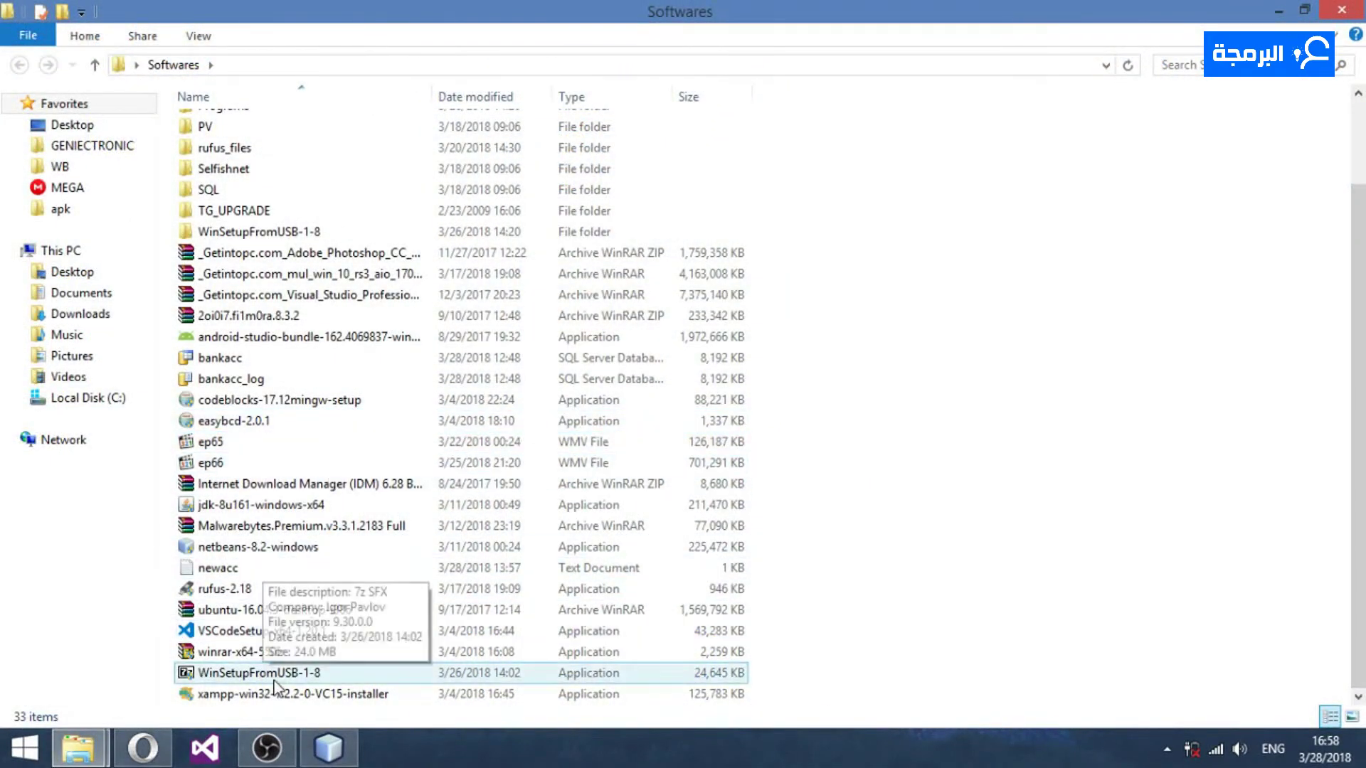
pyautogui.click(262, 552)
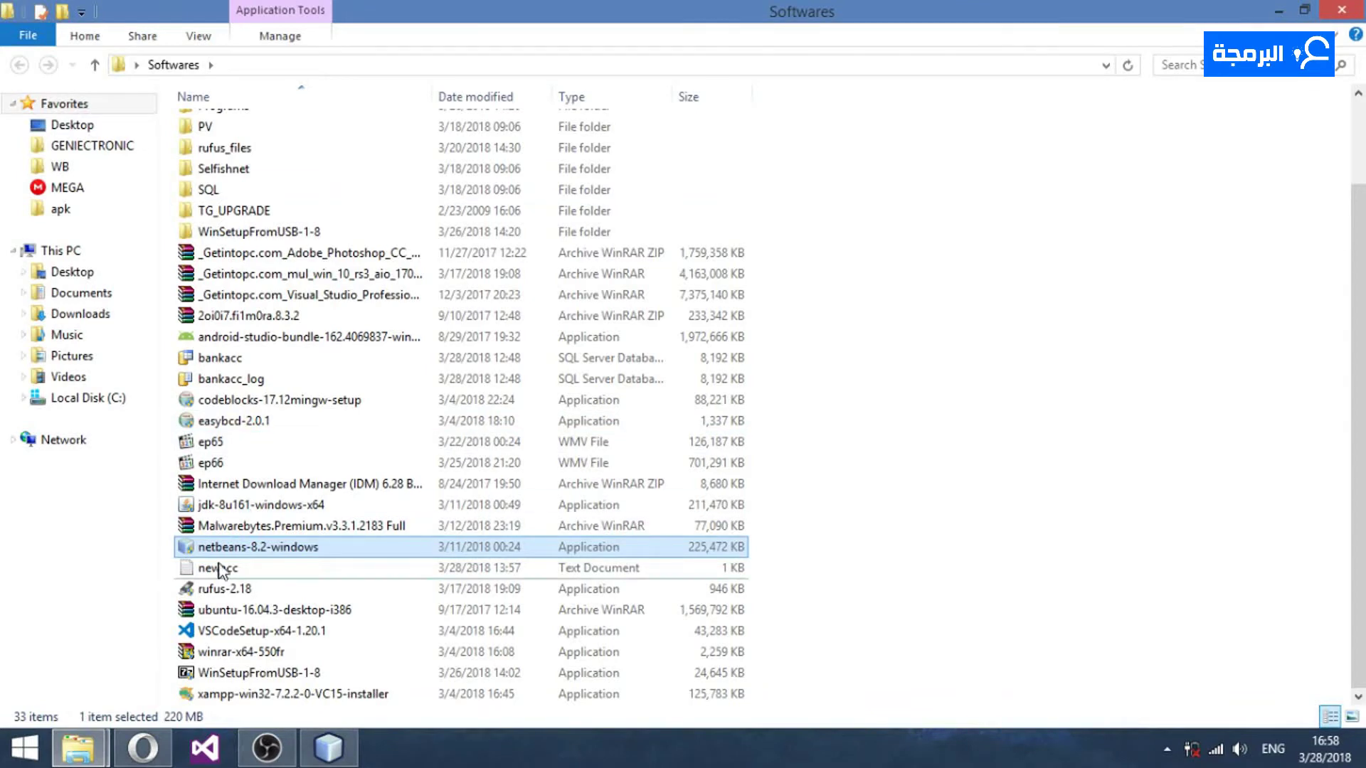
pyautogui.keyDown('ctrl'); pyautogui.click(241, 508); pyautogui.keyUp('ctrl')
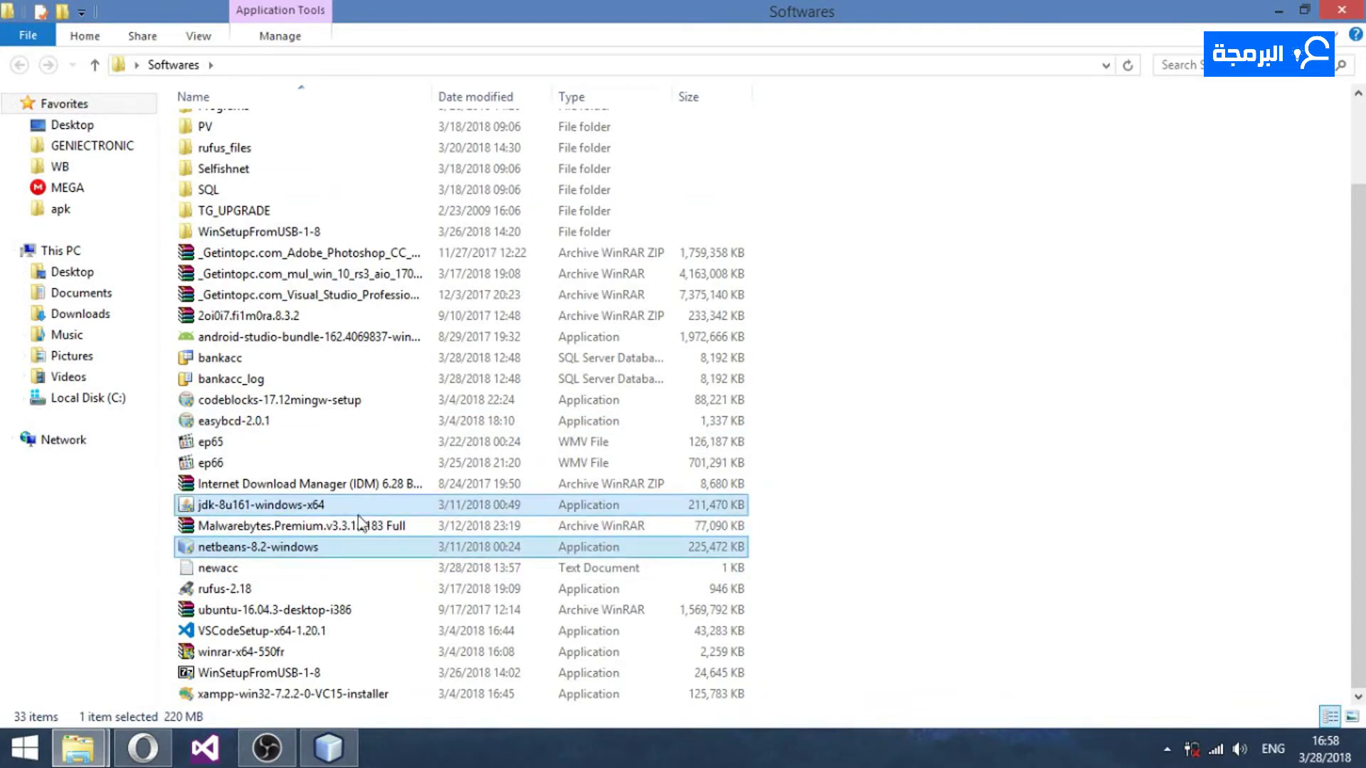
pyautogui.click(1341, 10)
pyautogui.hotkey('ctrl', 'v')
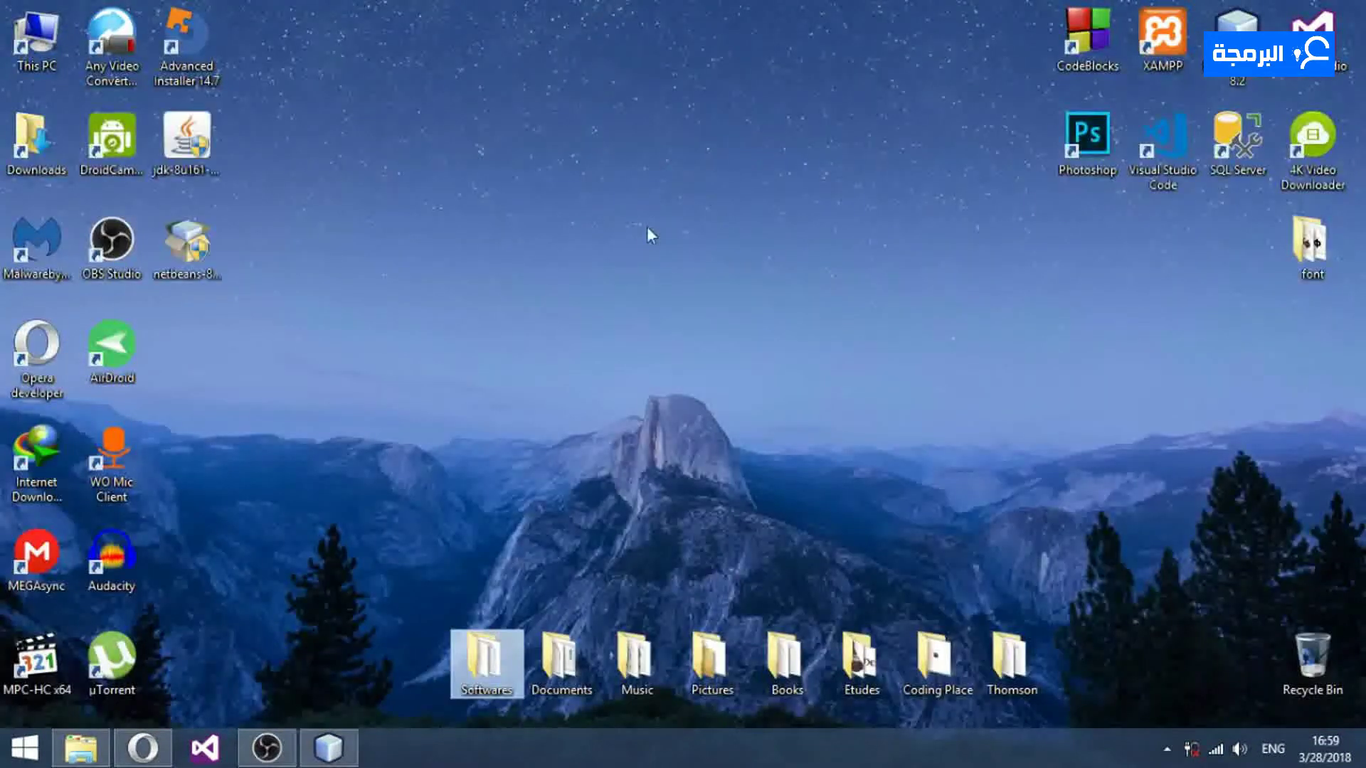
# - Place the JDK and NetBeans installer icons next to each other in the open area of the desktop
pyautogui.moveTo(215, 156); pyautogui.dragTo(535, 174)
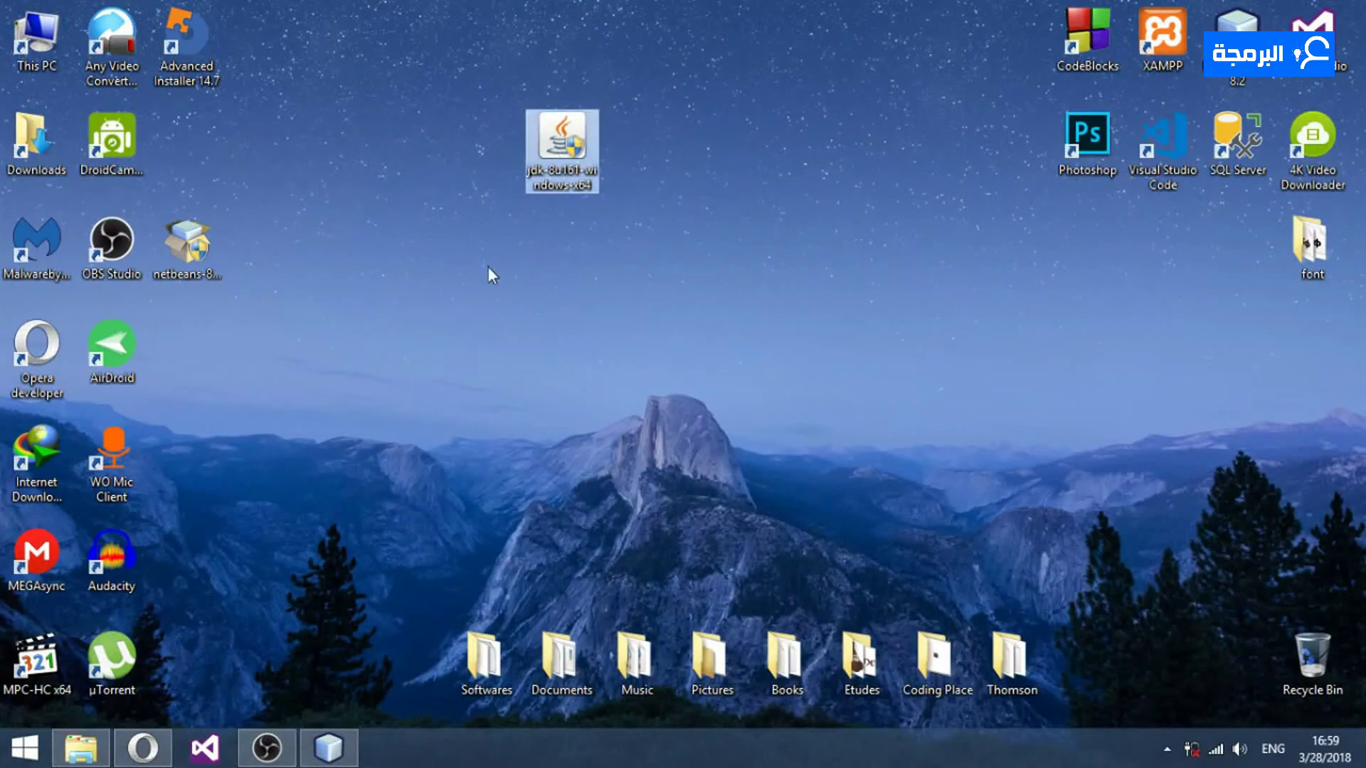
pyautogui.moveTo(214, 244); pyautogui.dragTo(464, 204)
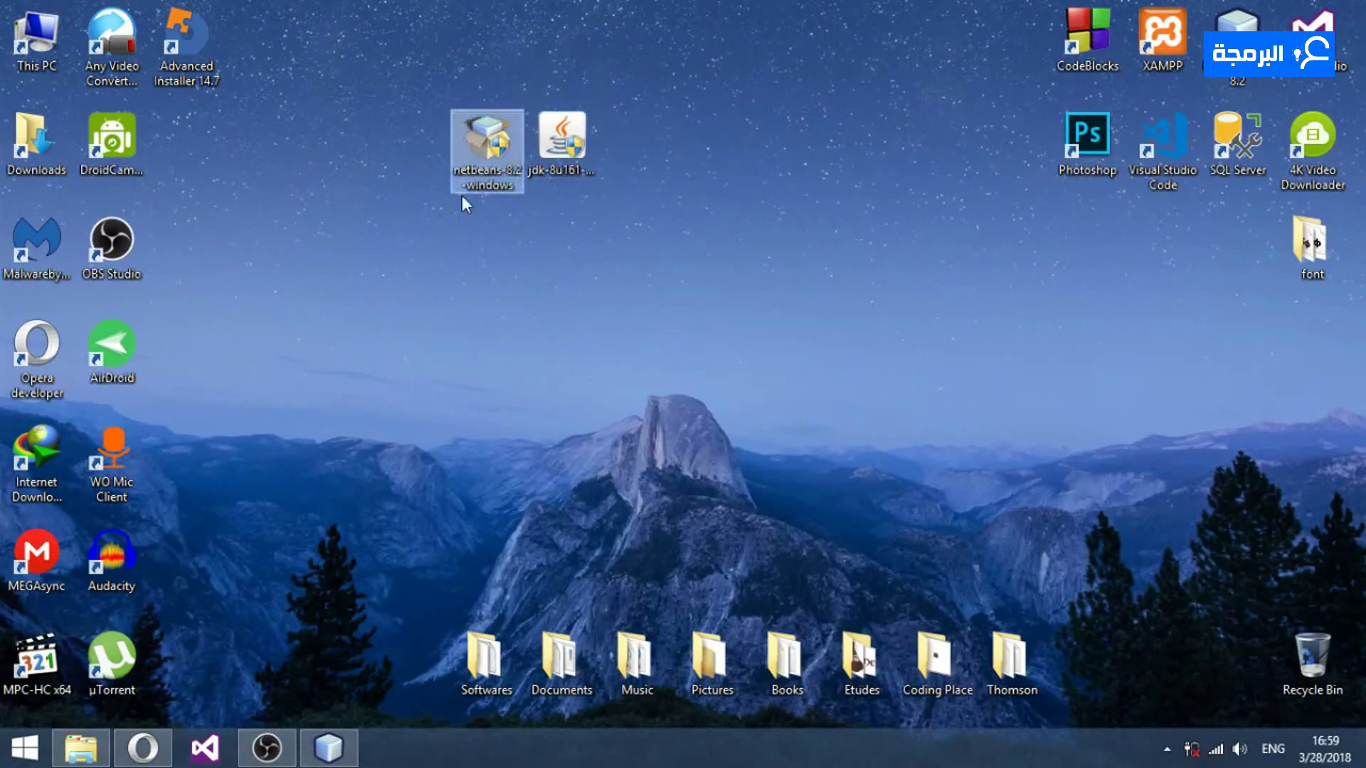
pyautogui.click(611, 143)
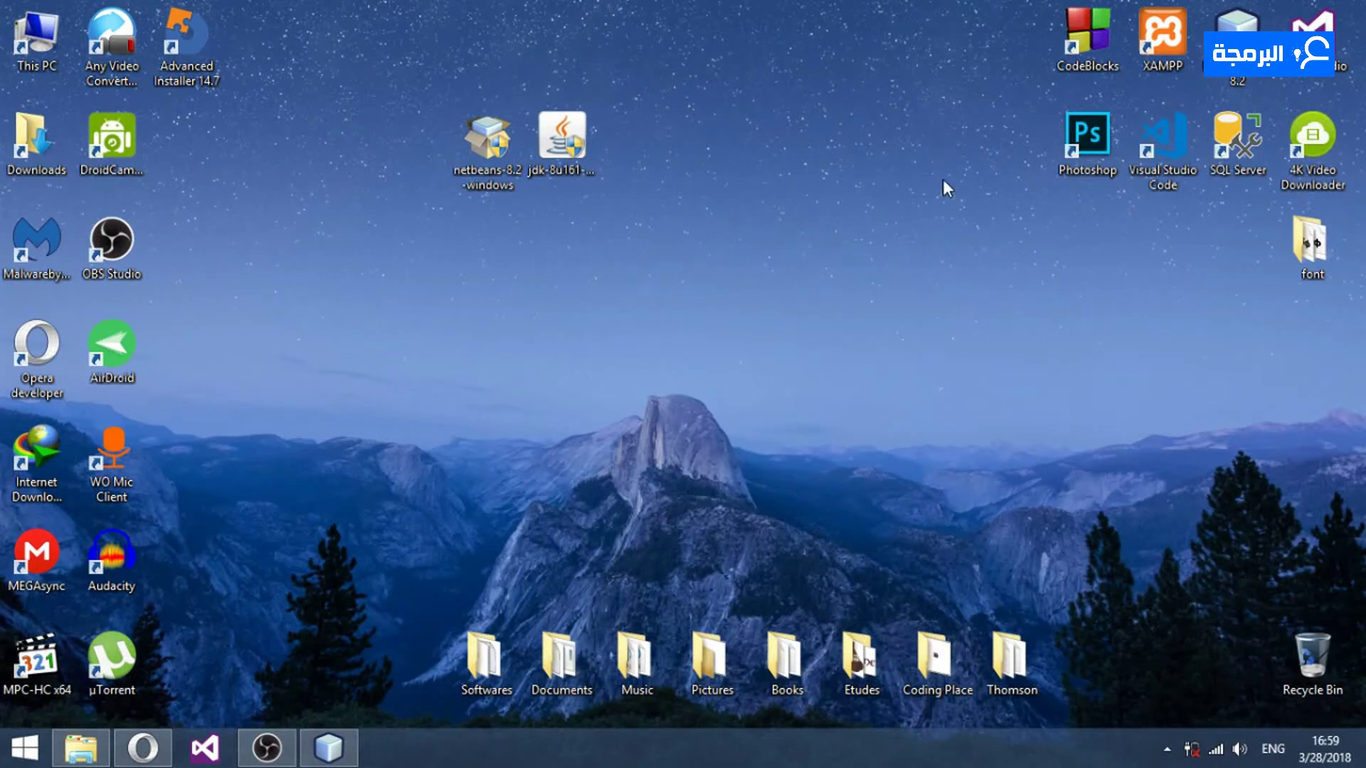
# - Close NetBeans, discarding the unsaved changes to Test.java, and launch NetBeans IDE 8.2 again from the desktop
pyautogui.rightClick(346, 744)
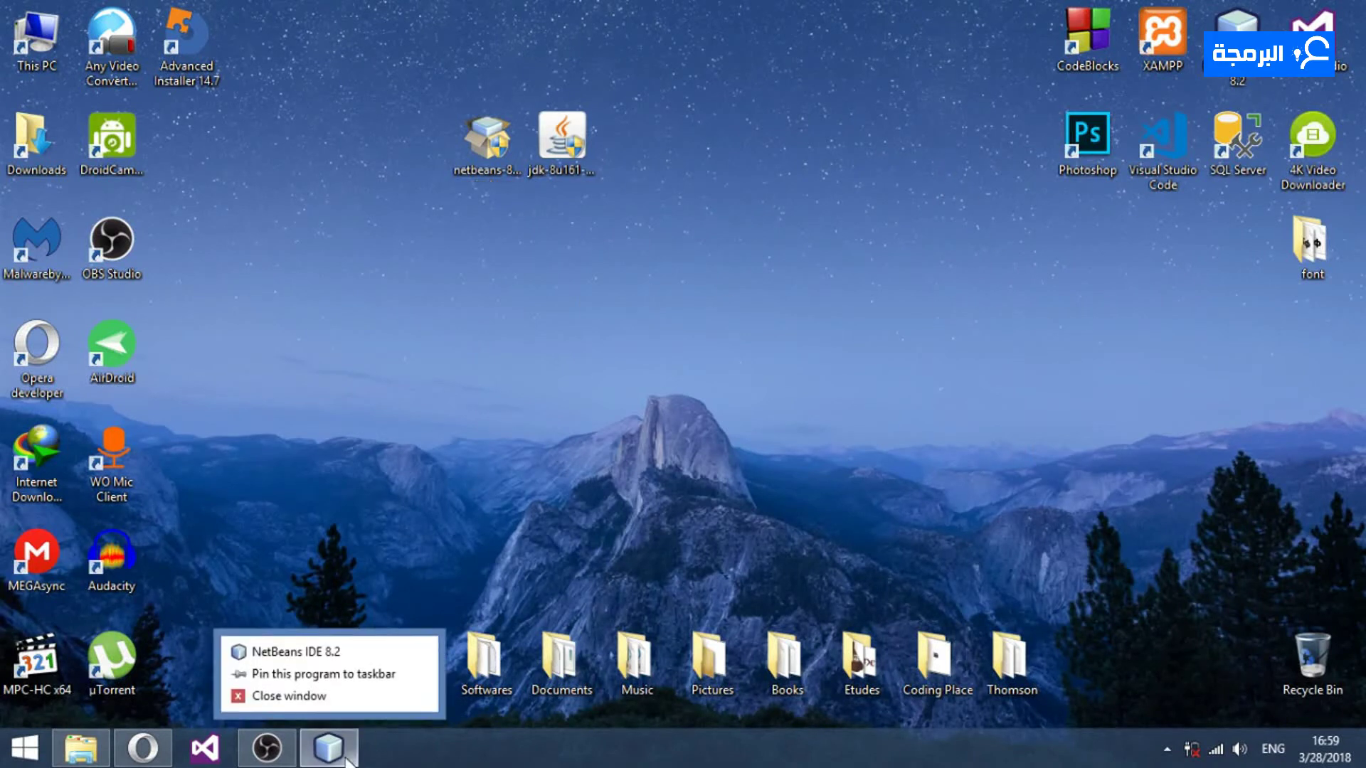
pyautogui.click(340, 699)
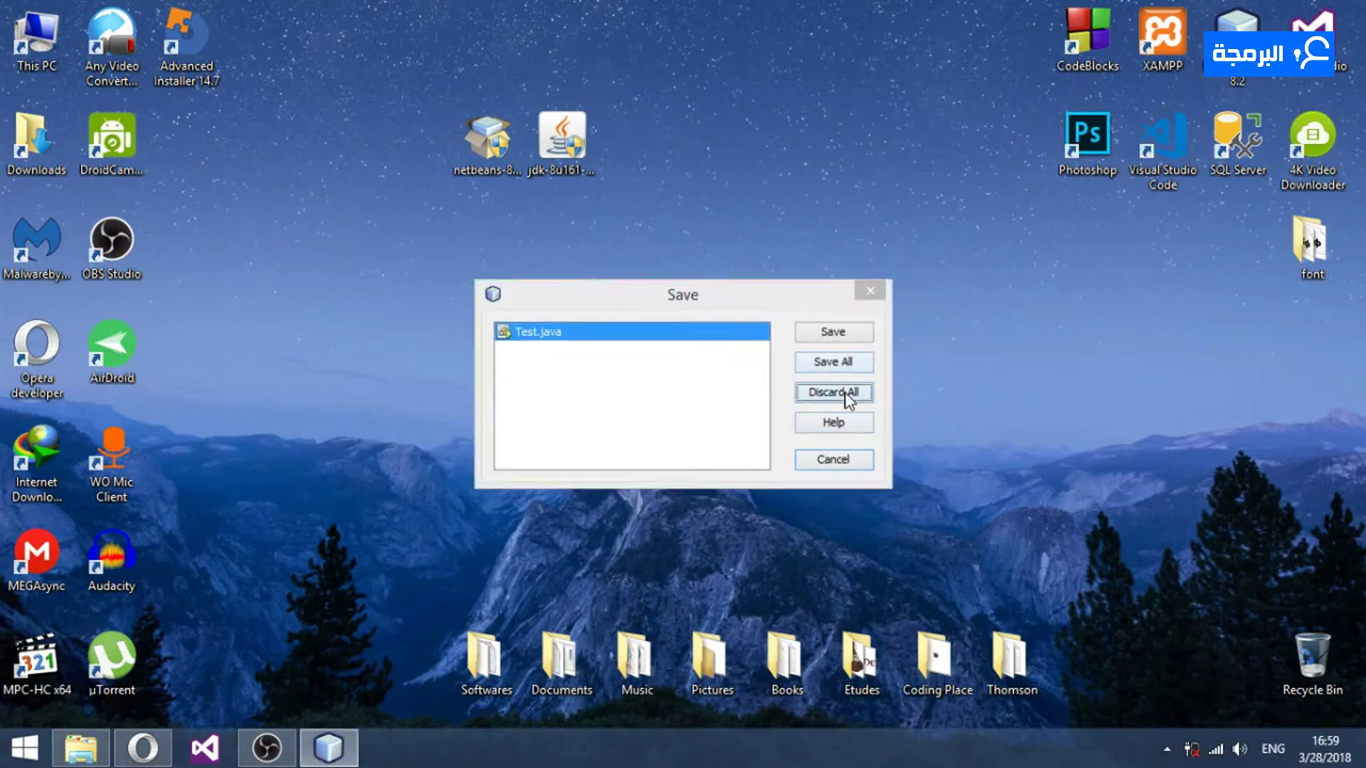
pyautogui.click(848, 395)
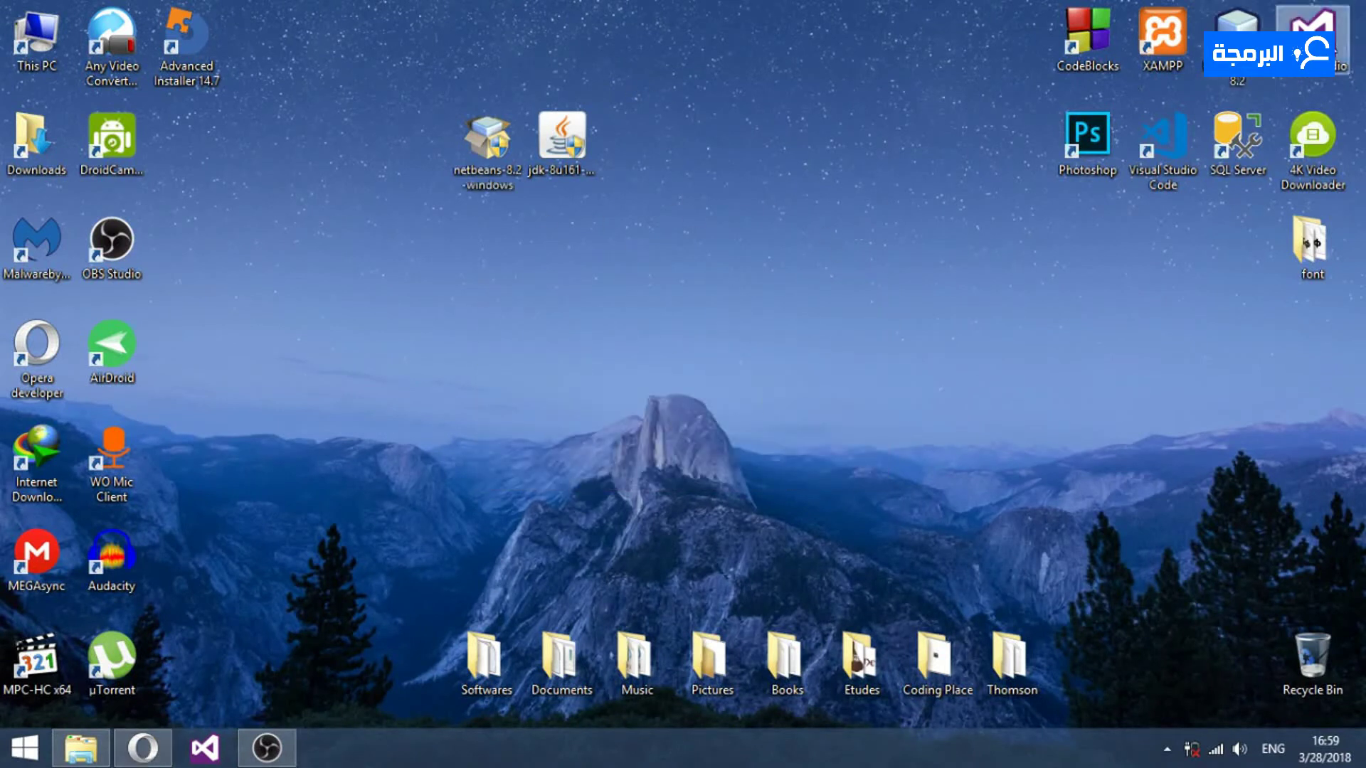
pyautogui.click(1238, 32)
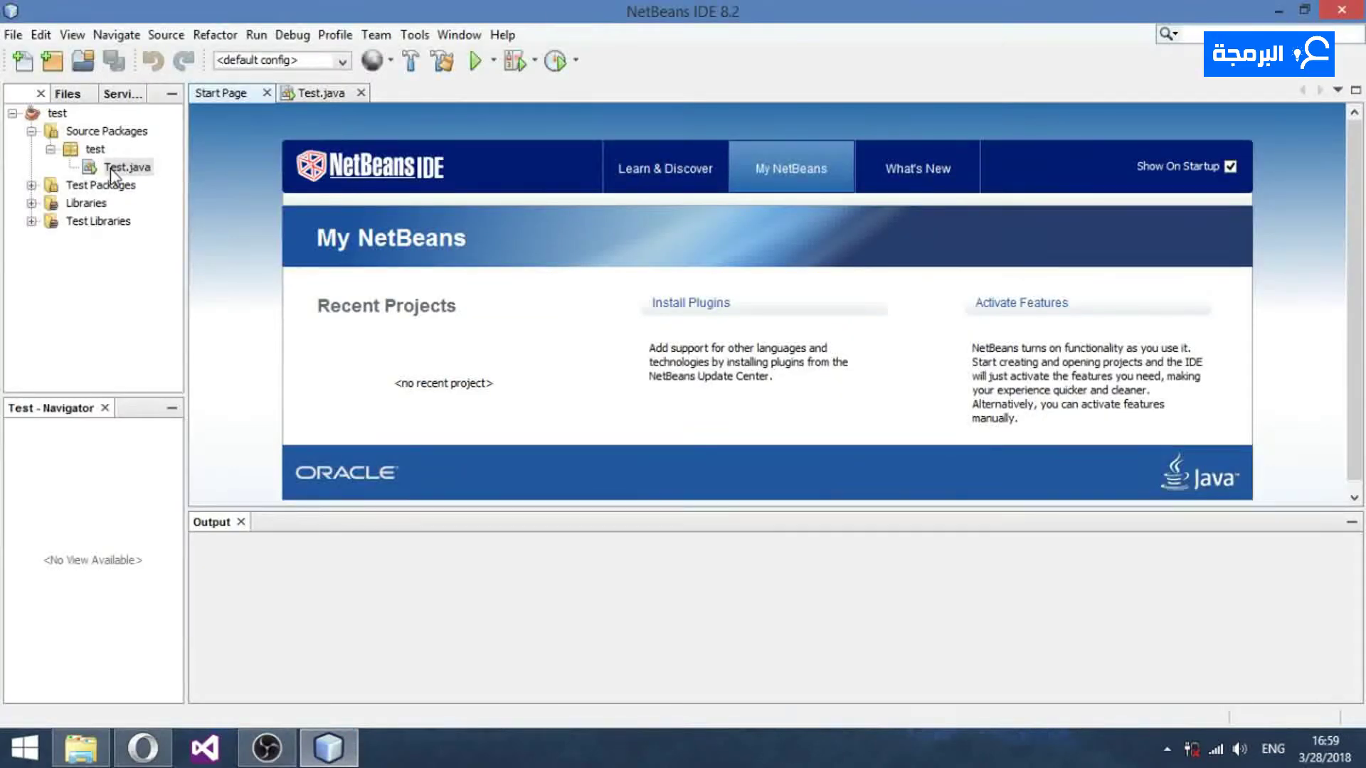
# - Delete Test.java from the test package of the existing project
pyautogui.click(110, 168)
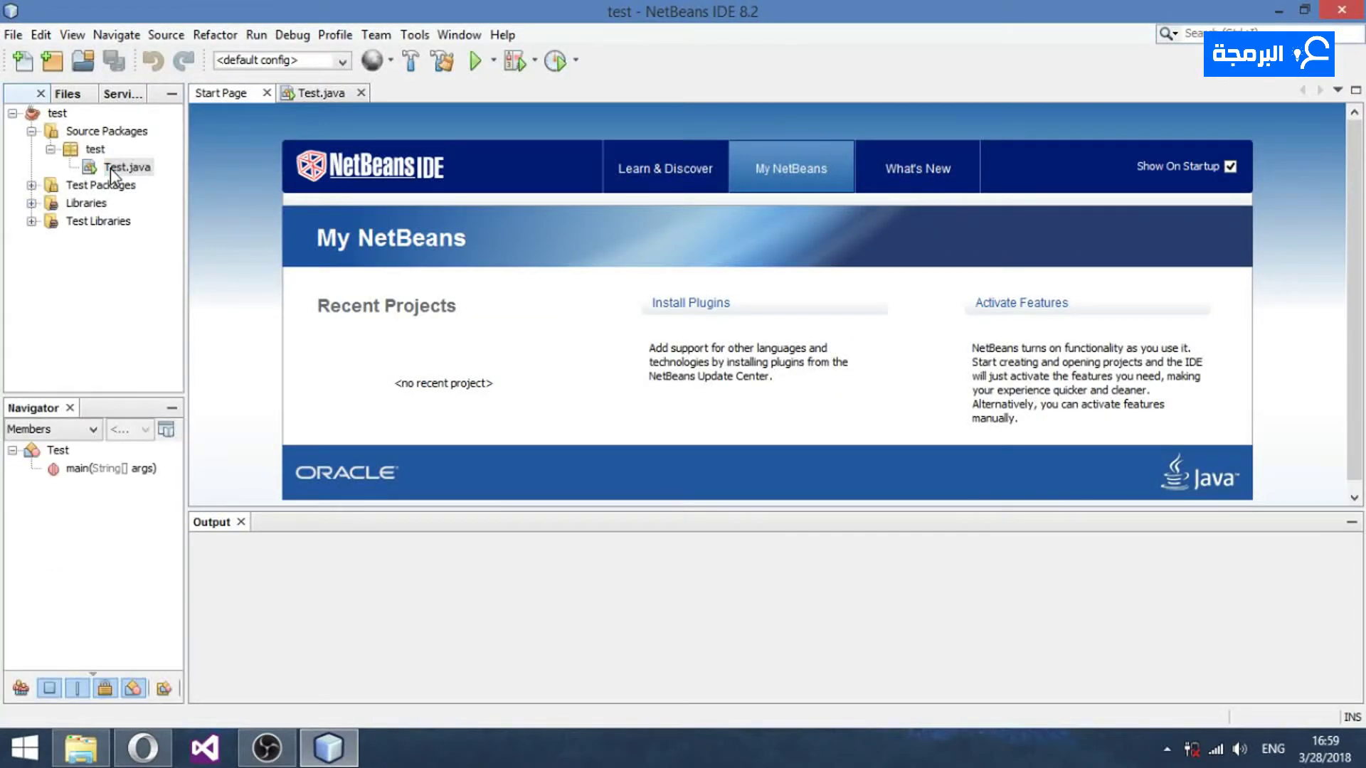
pyautogui.press('Delete')
pyautogui.press('Return')
# - Delete the existing test project together with its sources folder
pyautogui.click(55, 115)
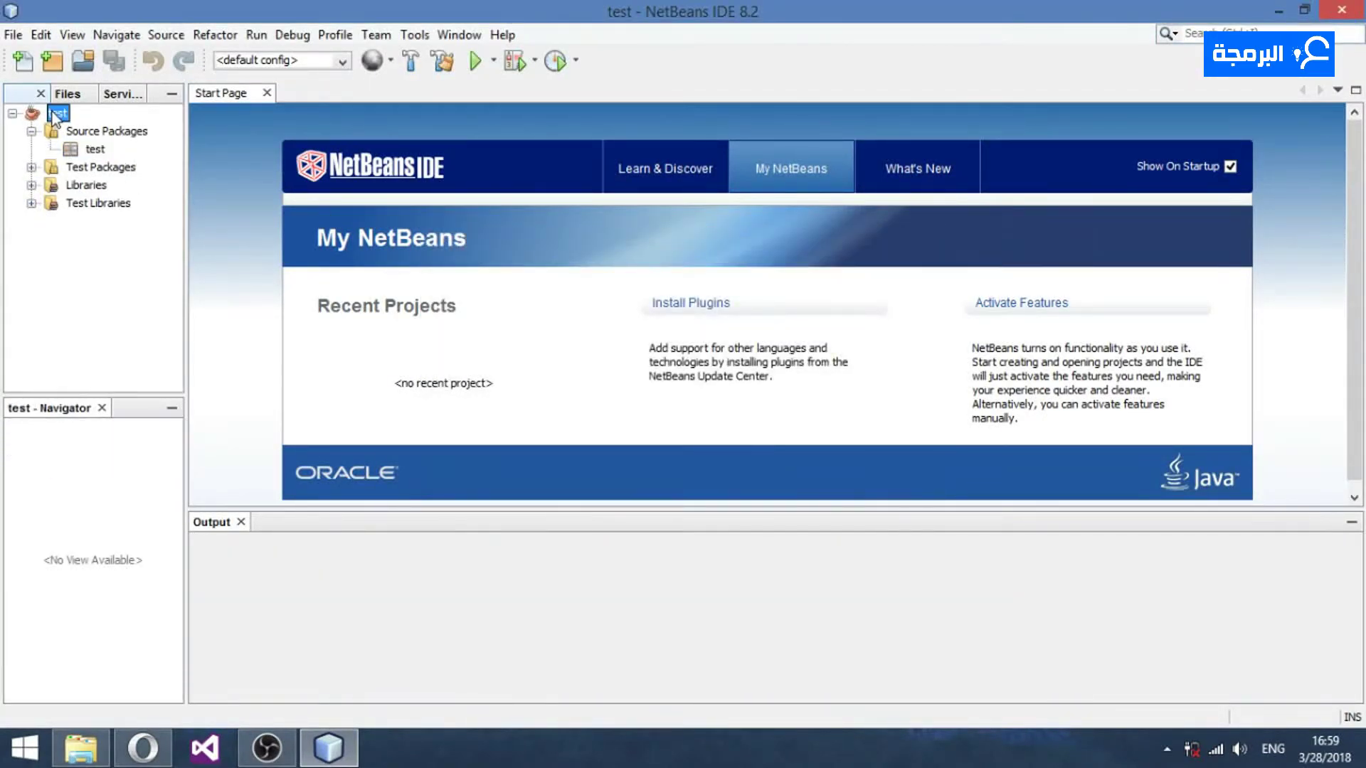
pyautogui.press('Delete')
pyautogui.press('Escape')
pyautogui.press('Delete')
pyautogui.click(646, 370)
pyautogui.click(872, 449)
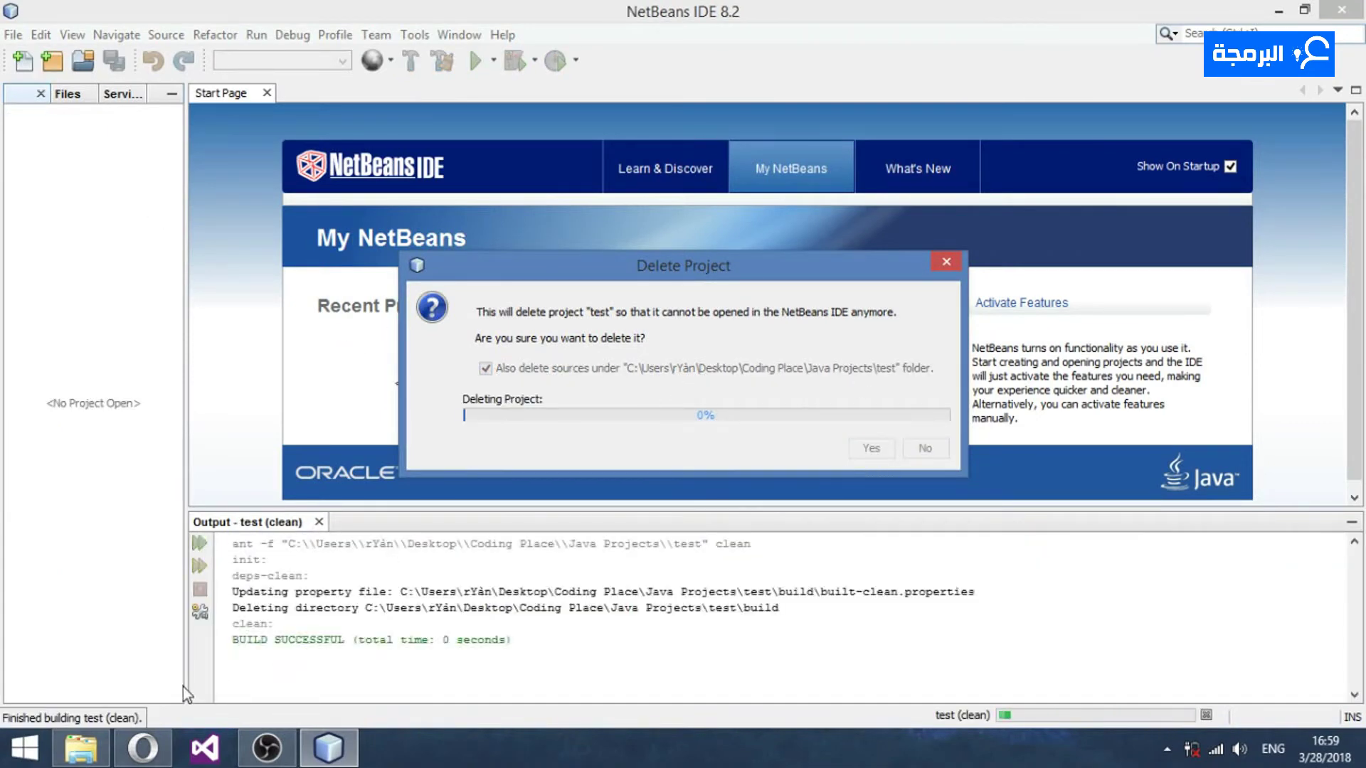
pyautogui.click(268, 748)
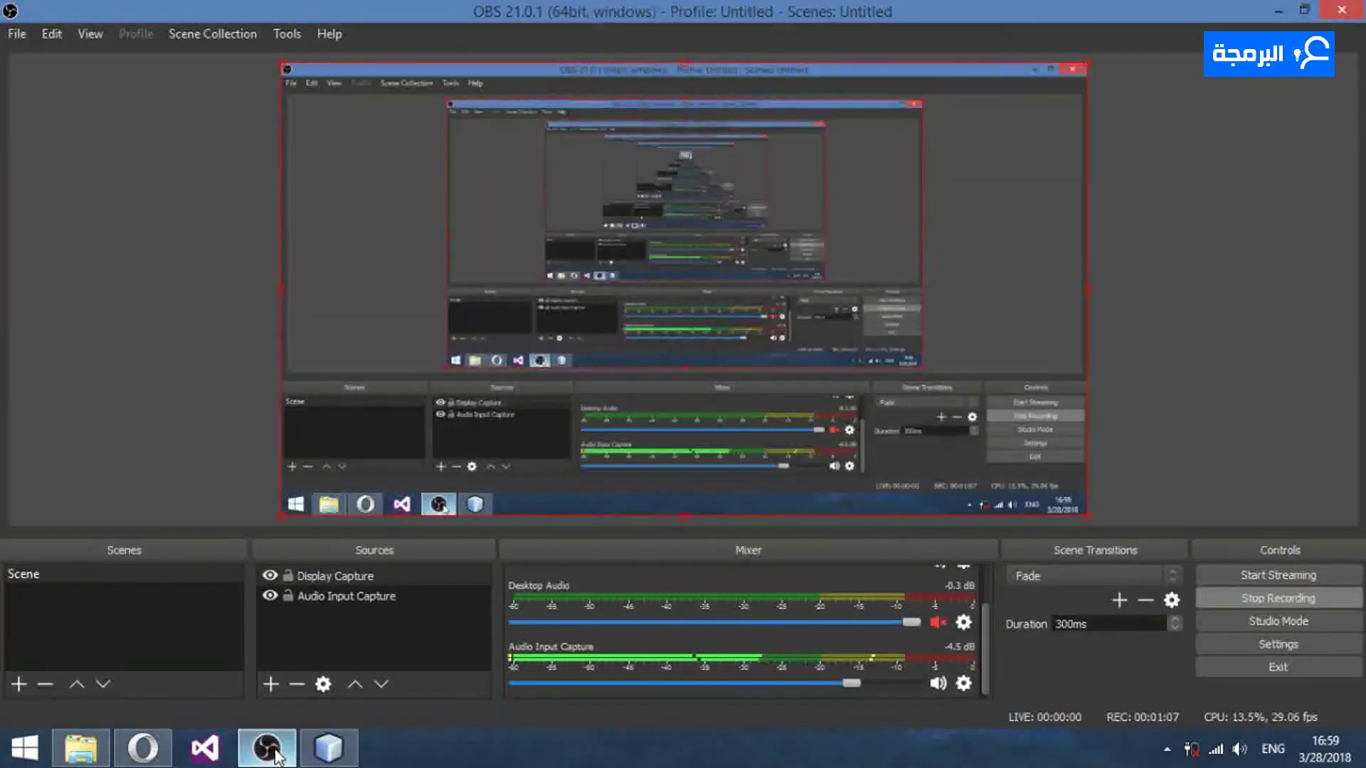
pyautogui.click(268, 749)
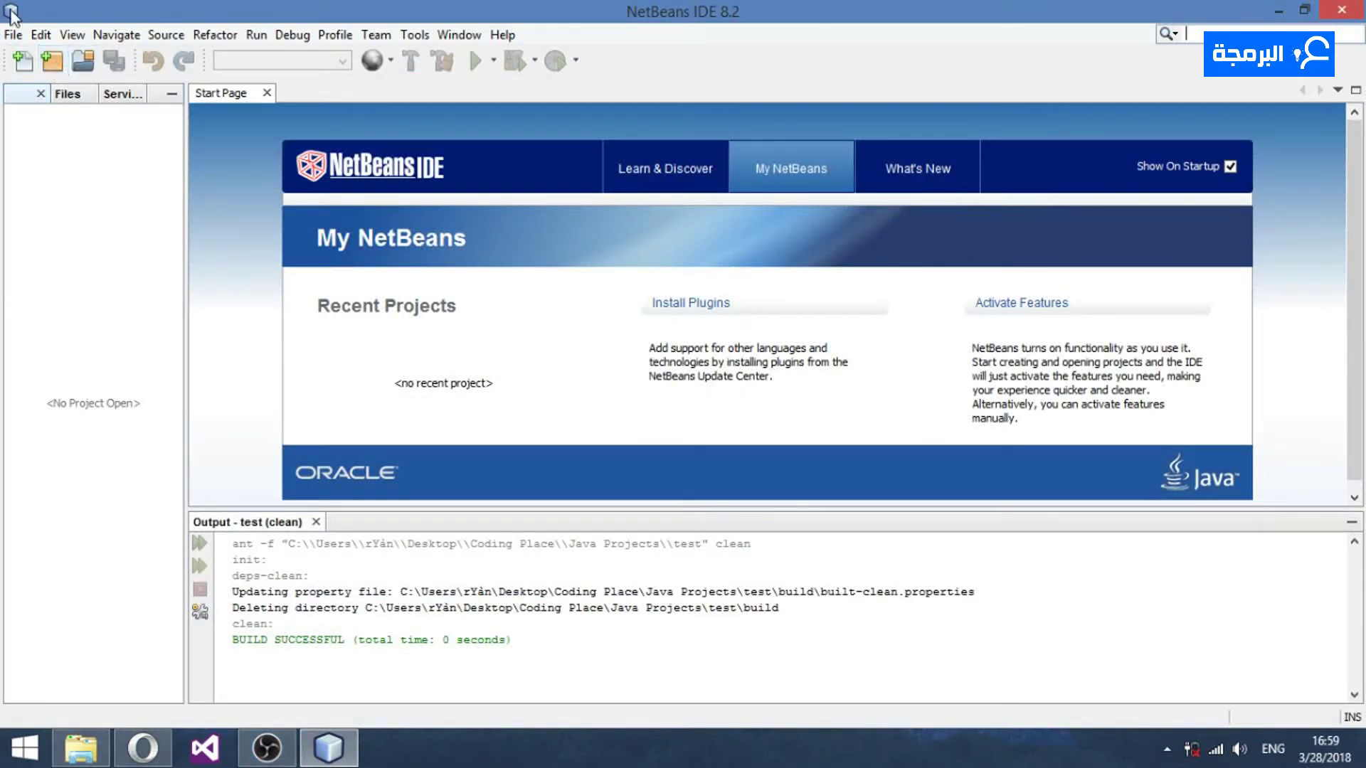
# - Start a new Java Application project and choose the Java Projects folder in Coding Place as its location
pyautogui.click(53, 61)
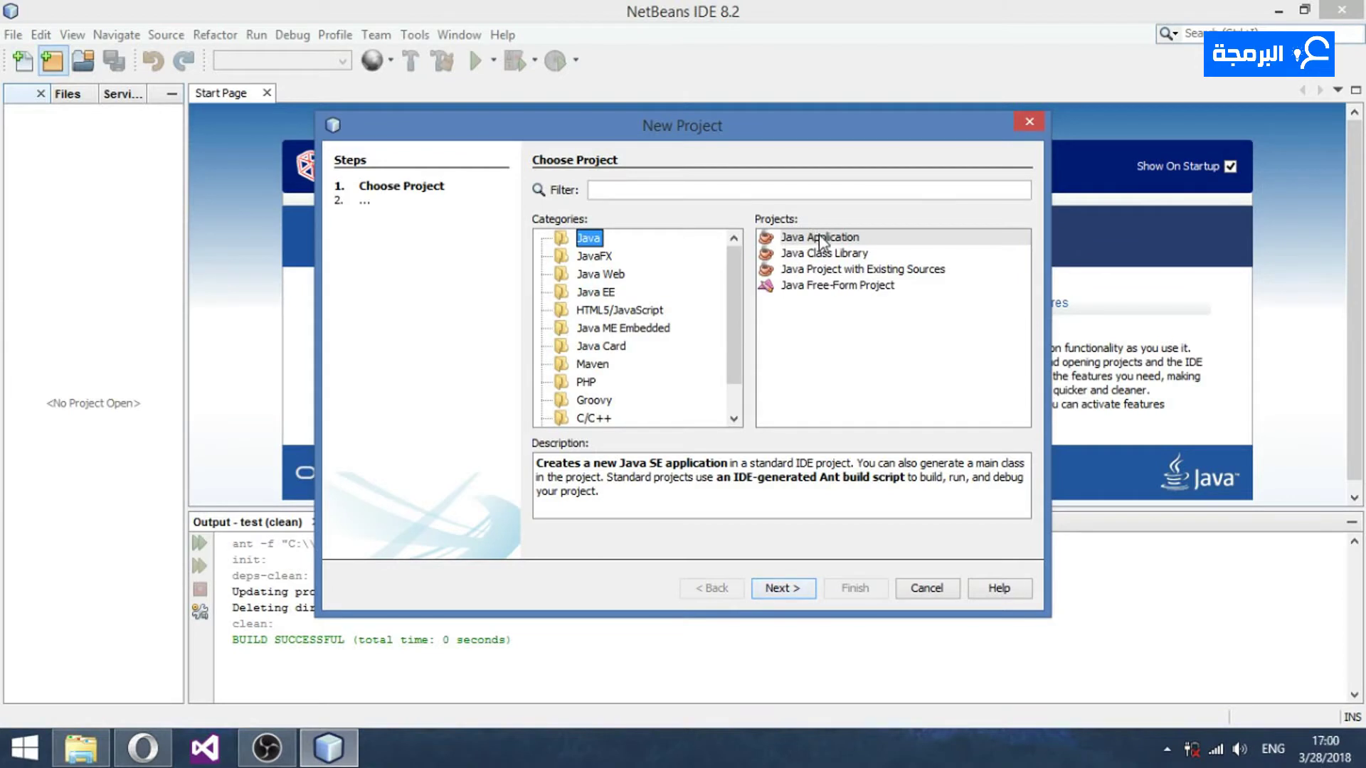
pyautogui.click(789, 239)
pyautogui.doubleClick(818, 240)
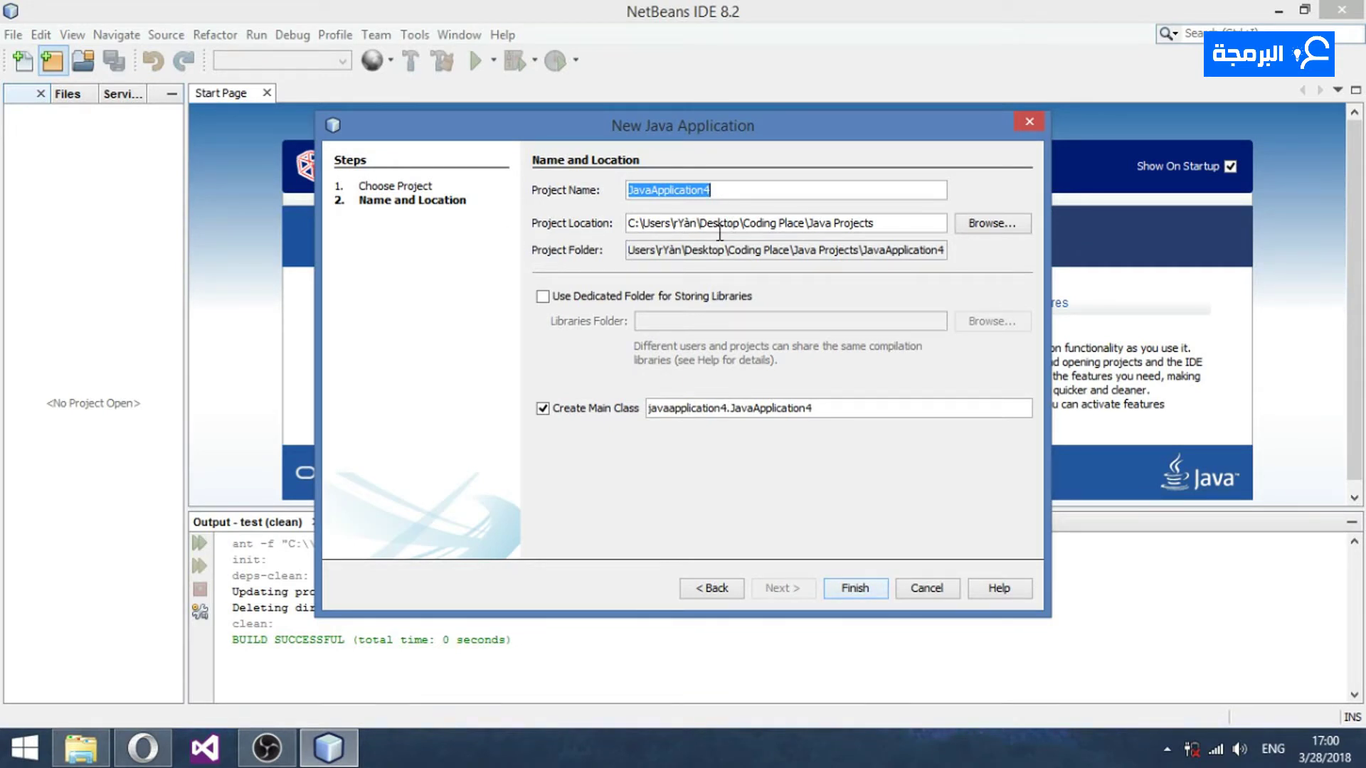
pyautogui.click(969, 226)
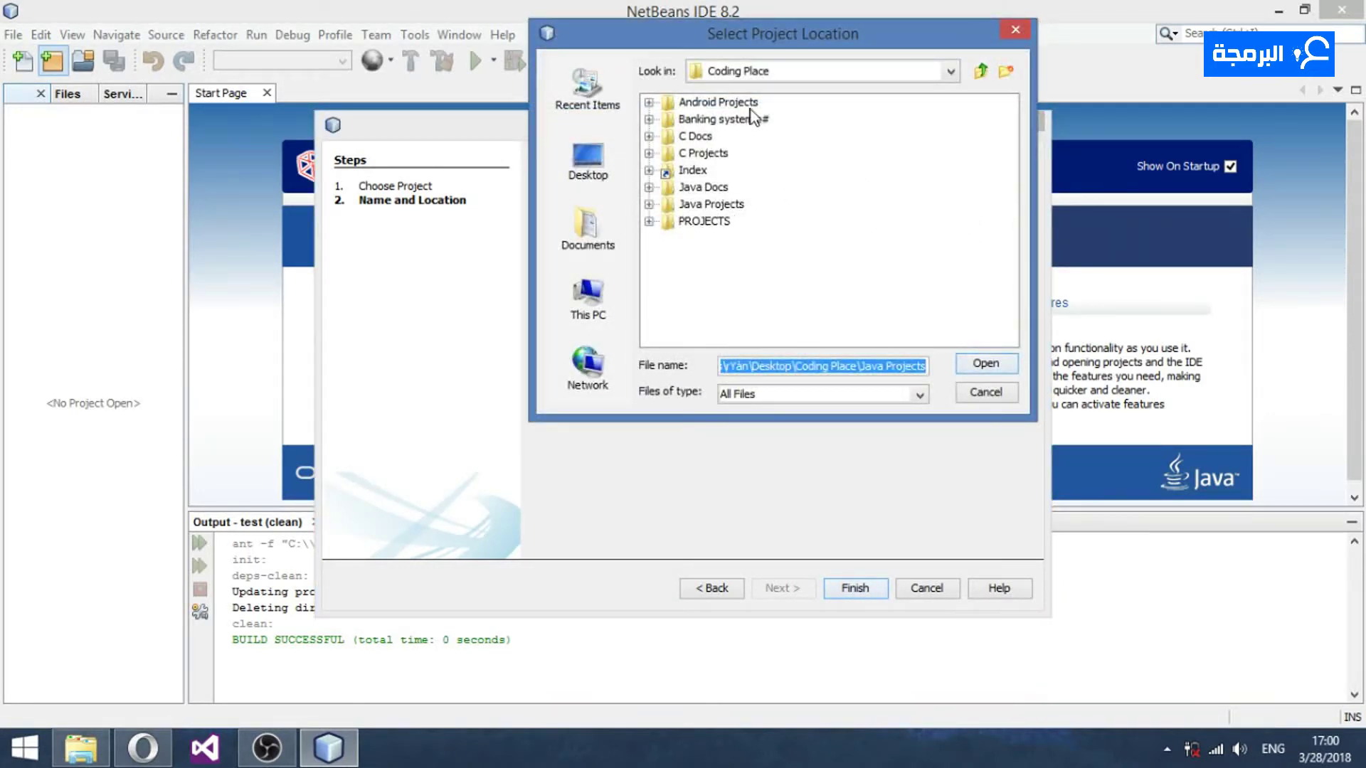
pyautogui.click(710, 204)
pyautogui.click(648, 204)
pyautogui.click(1005, 363)
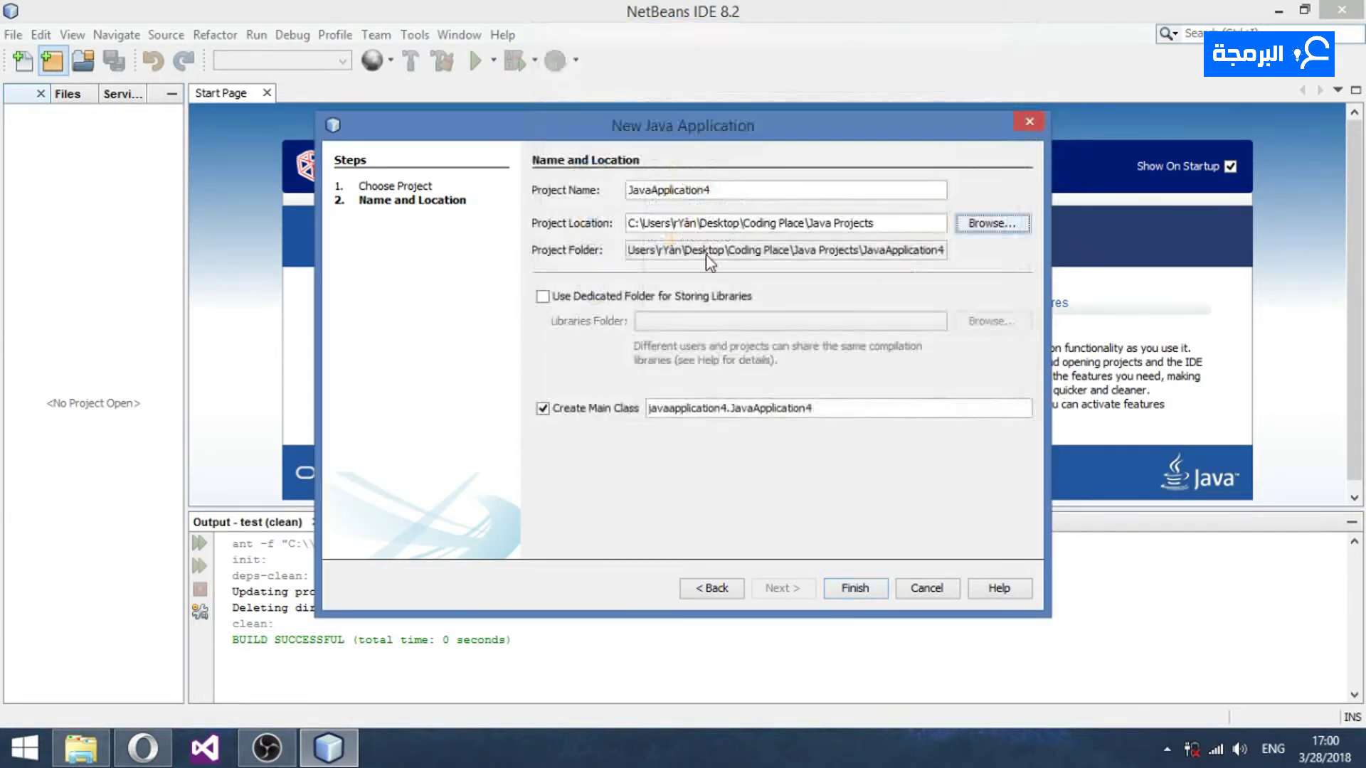
# - Name the new project test and create it with the main class test.Test
pyautogui.moveTo(837, 189); pyautogui.dragTo(430, 189)
pyautogui.write('test')
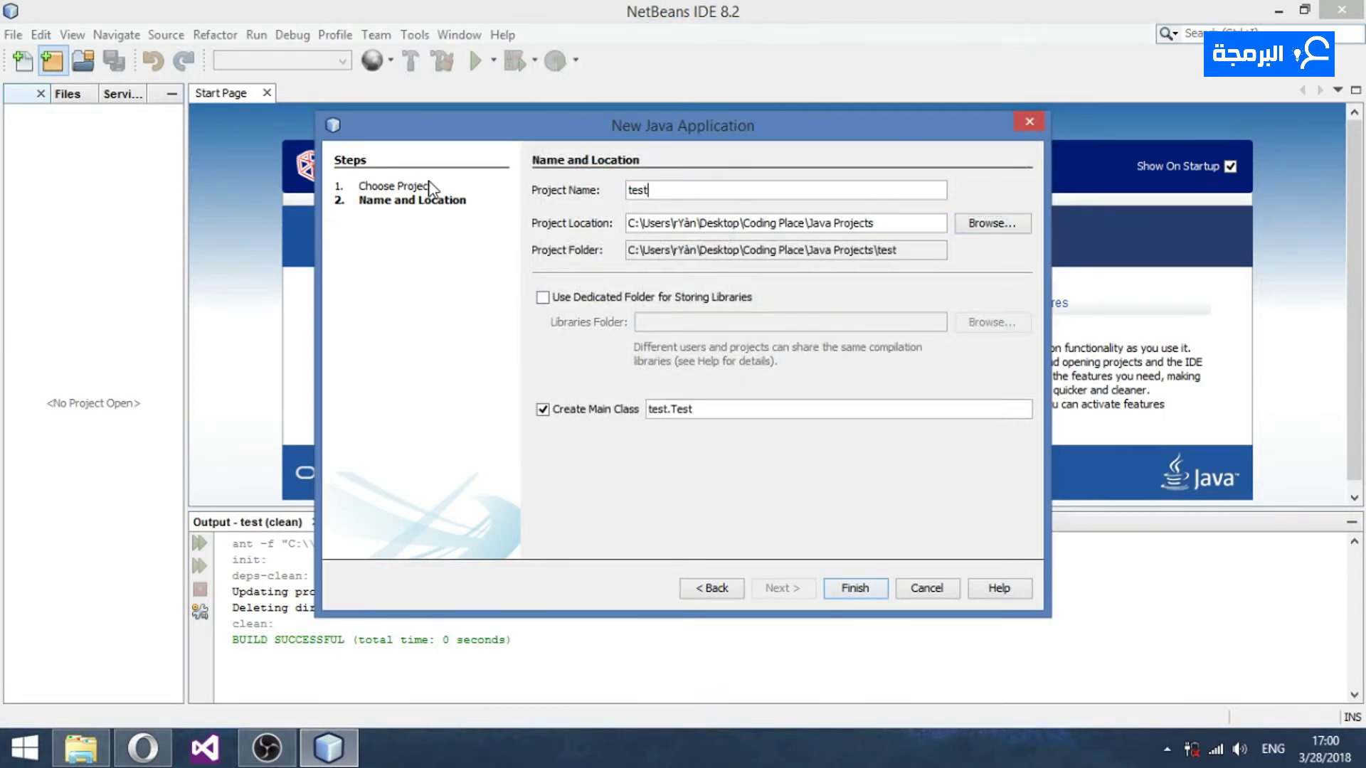
pyautogui.click(875, 589)
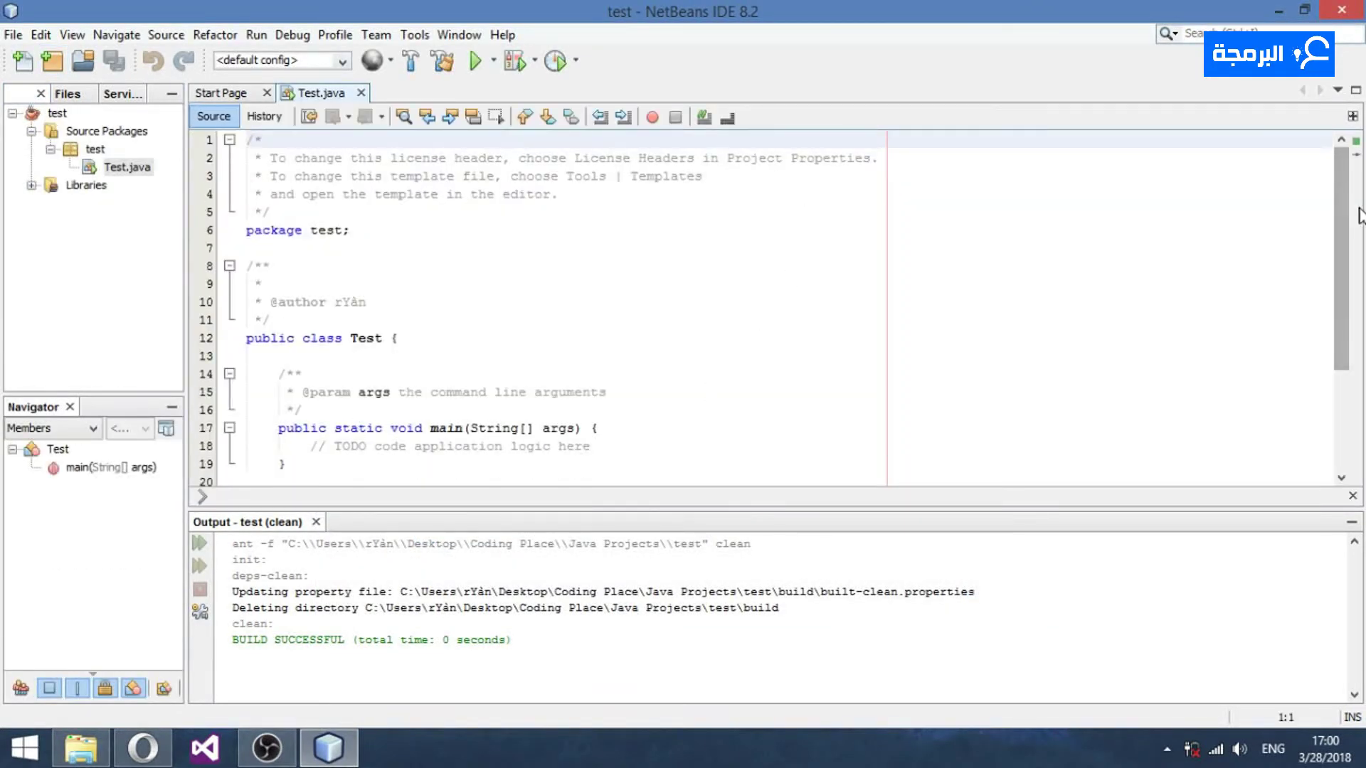
pyautogui.scroll(-2, 640, 315)
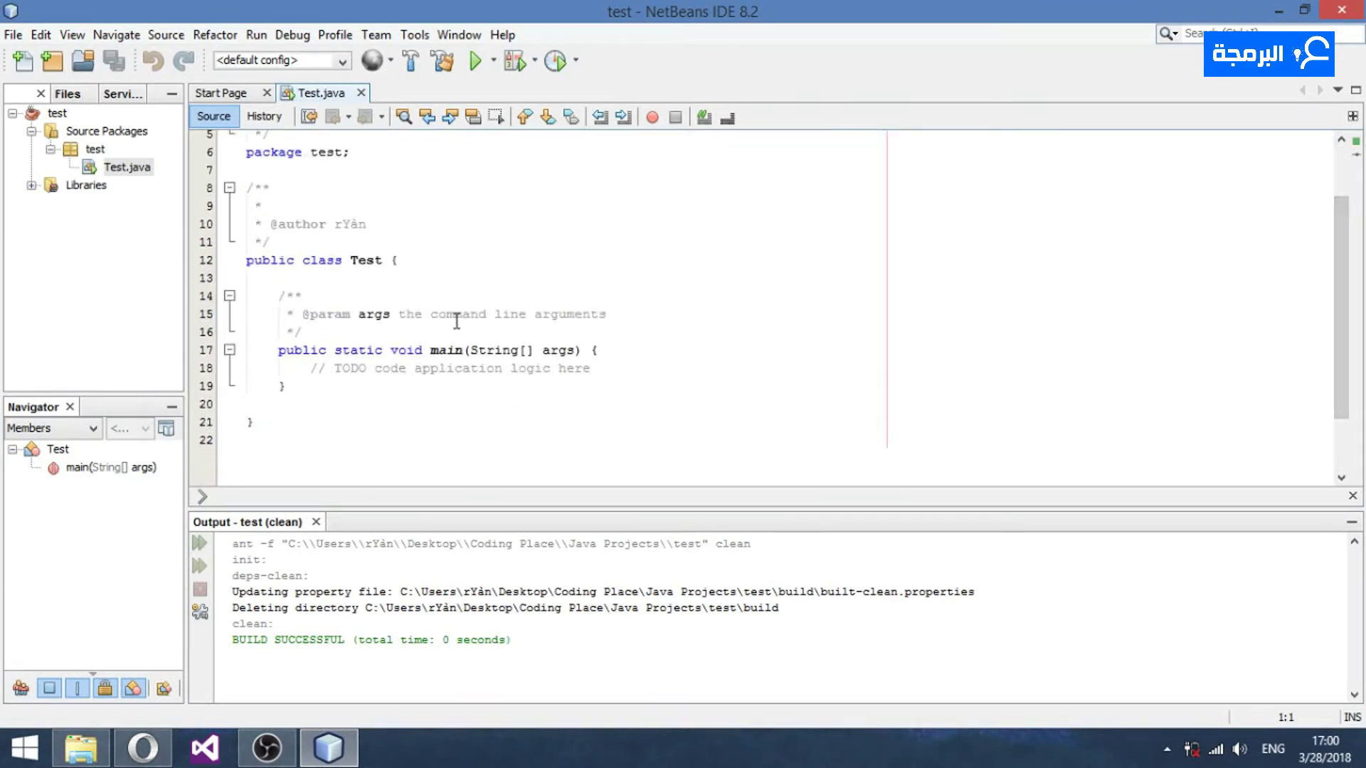
pyautogui.click(105, 132)
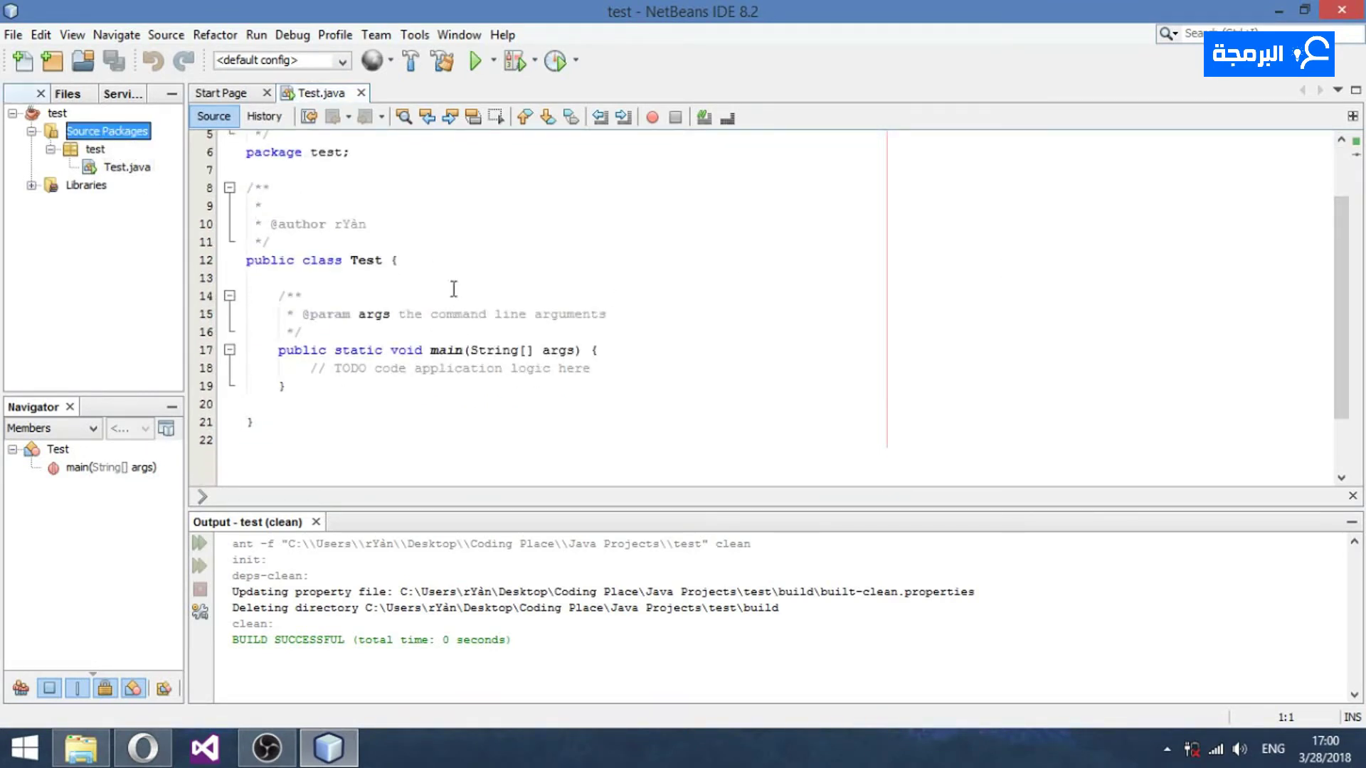
pyautogui.moveTo(415, 331); pyautogui.dragTo(181, 296)
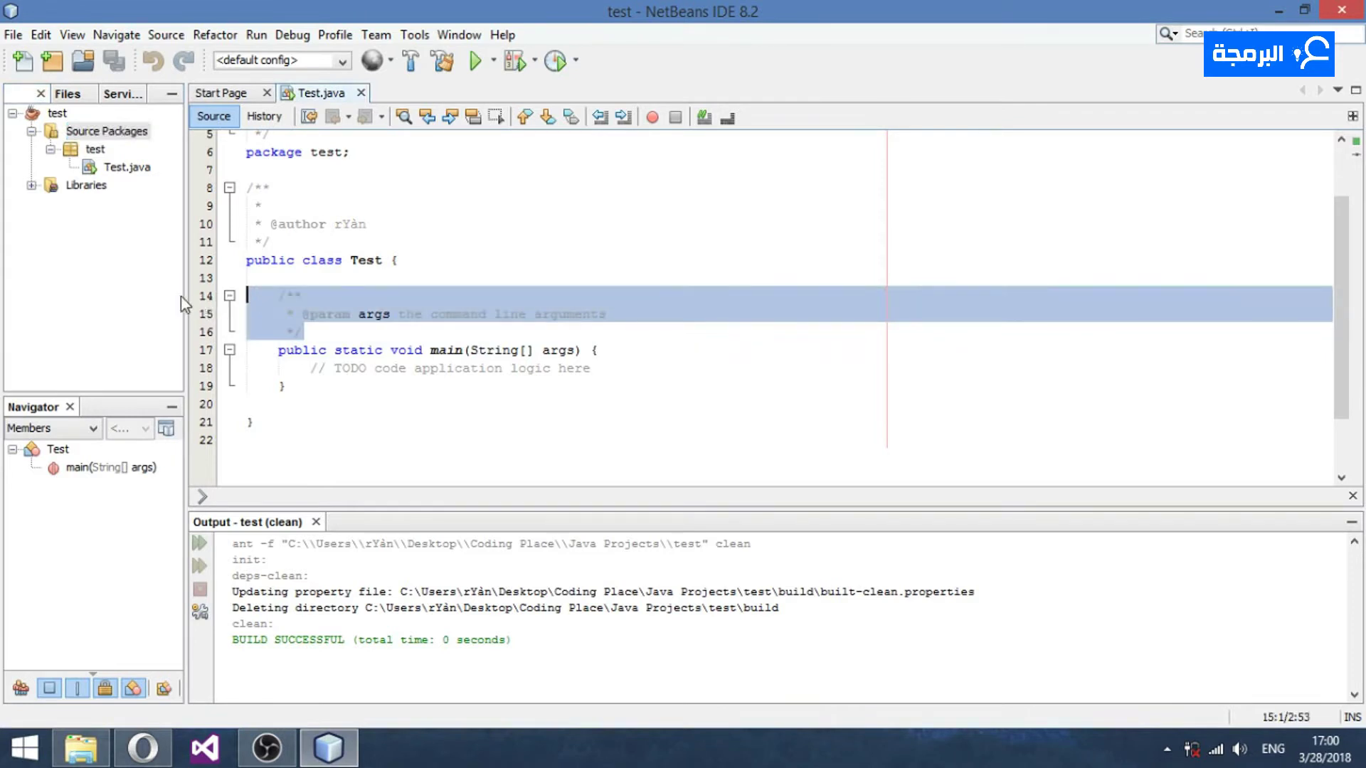
pyautogui.press('BackSpace')
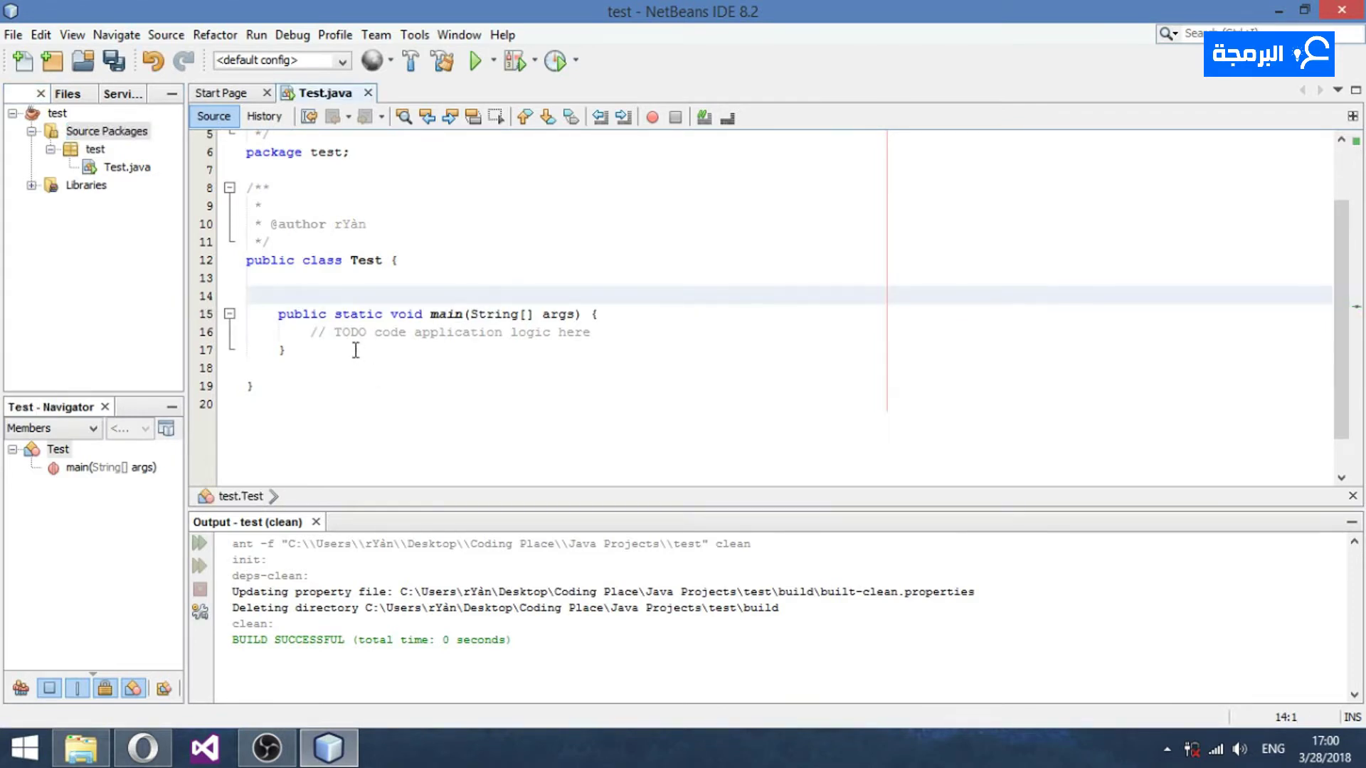
pyautogui.press('BackSpace')
pyautogui.click(378, 314)
pyautogui.tripleClick(381, 314)
pyautogui.press('BackSpace')
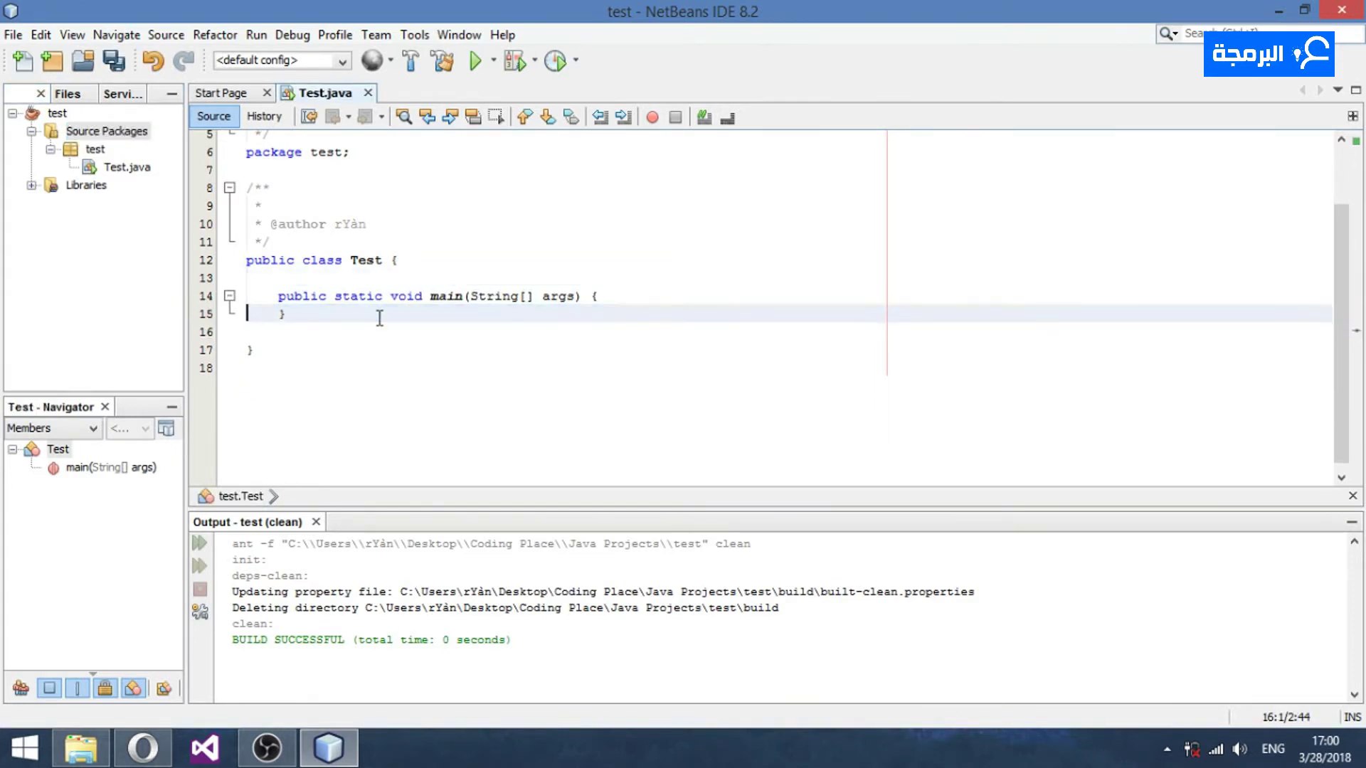
pyautogui.click(650, 296)
pyautogui.press('Return')
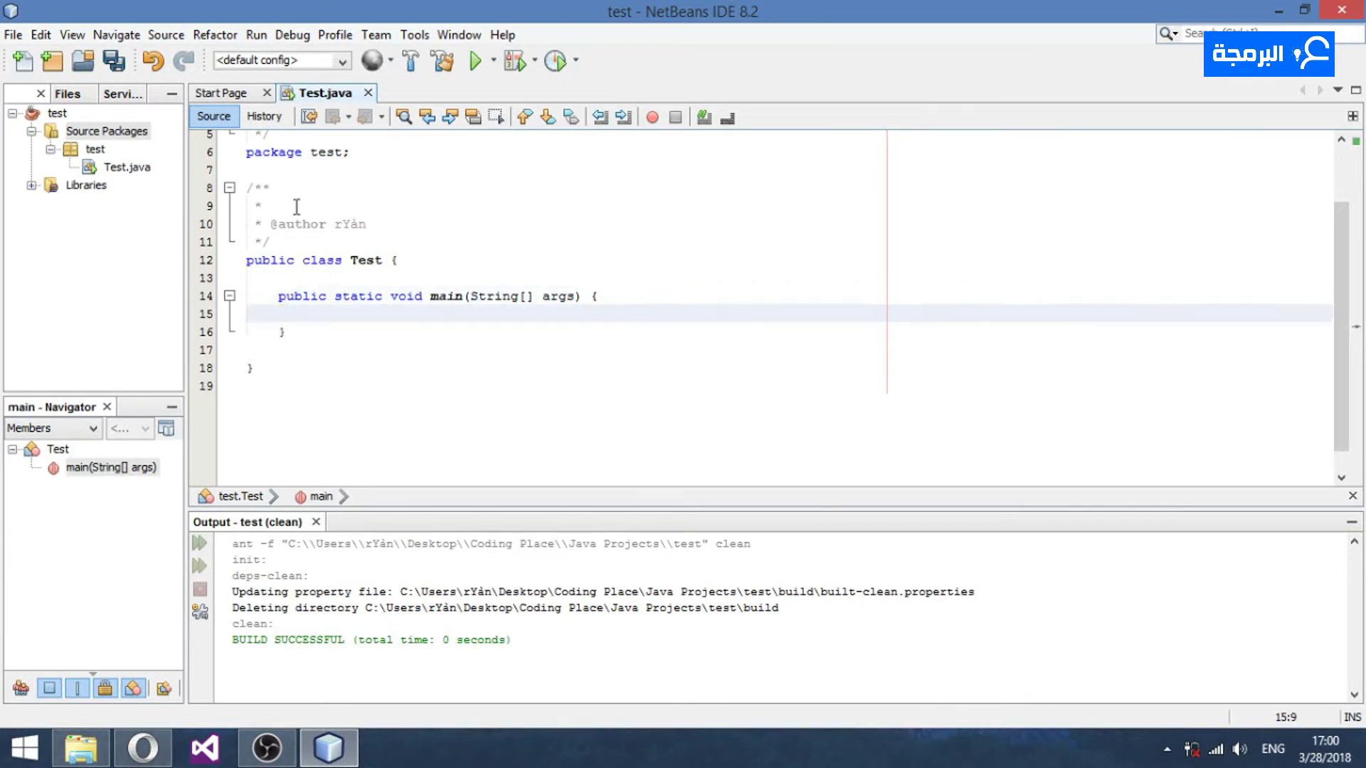
# - Delete the author comment above the Test class and the license header, so the file starts with the package line
pyautogui.moveTo(352, 239); pyautogui.dragTo(150, 190)
pyautogui.press('BackSpace')
pyautogui.moveTo(274, 160); pyautogui.dragTo(172, 136)
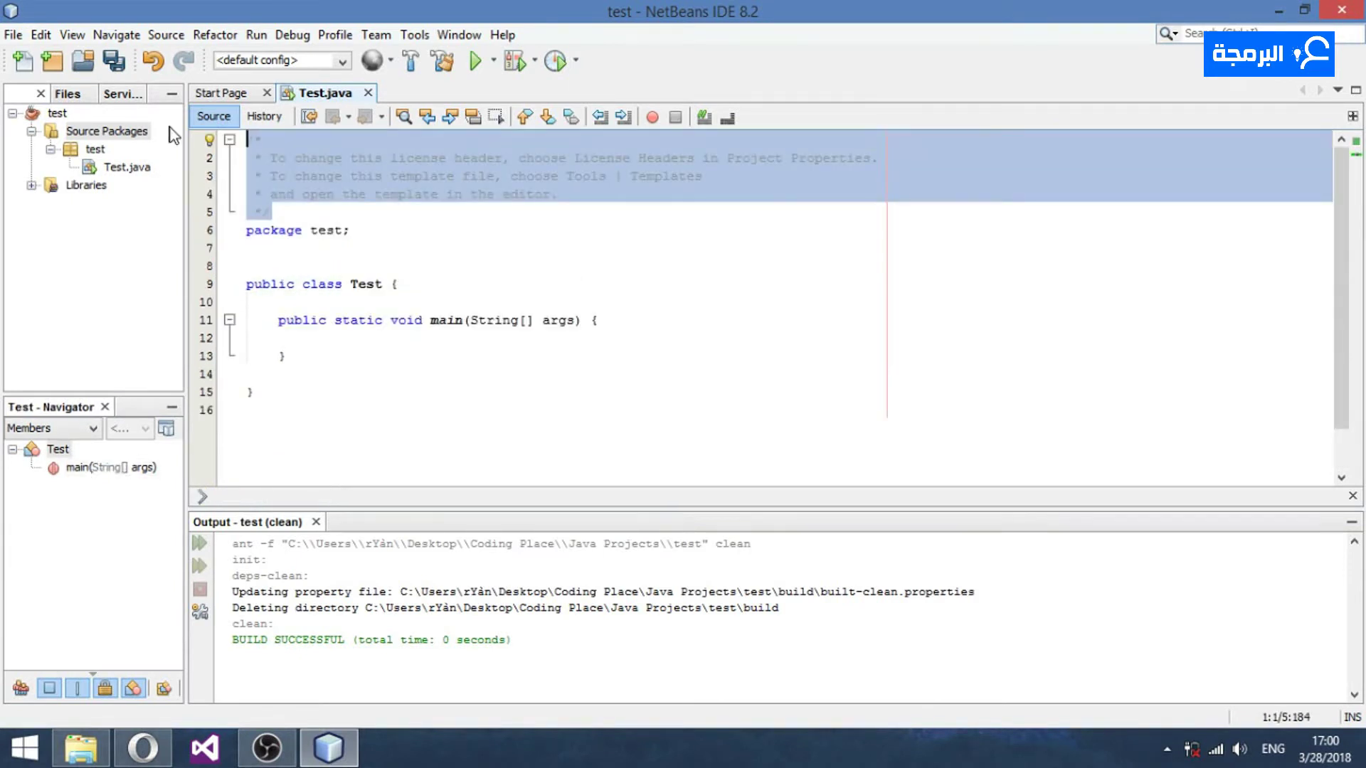
pyautogui.press('BackSpace')
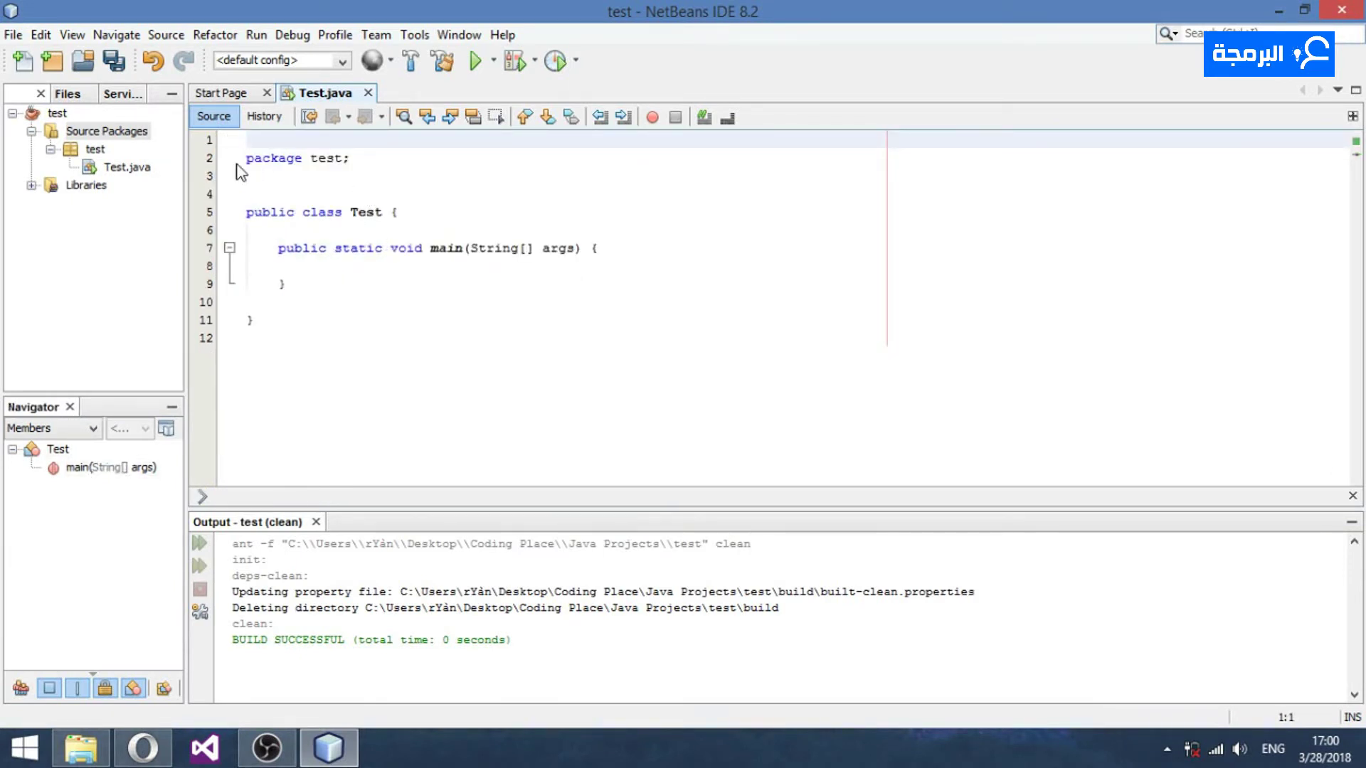
pyautogui.press('Delete')
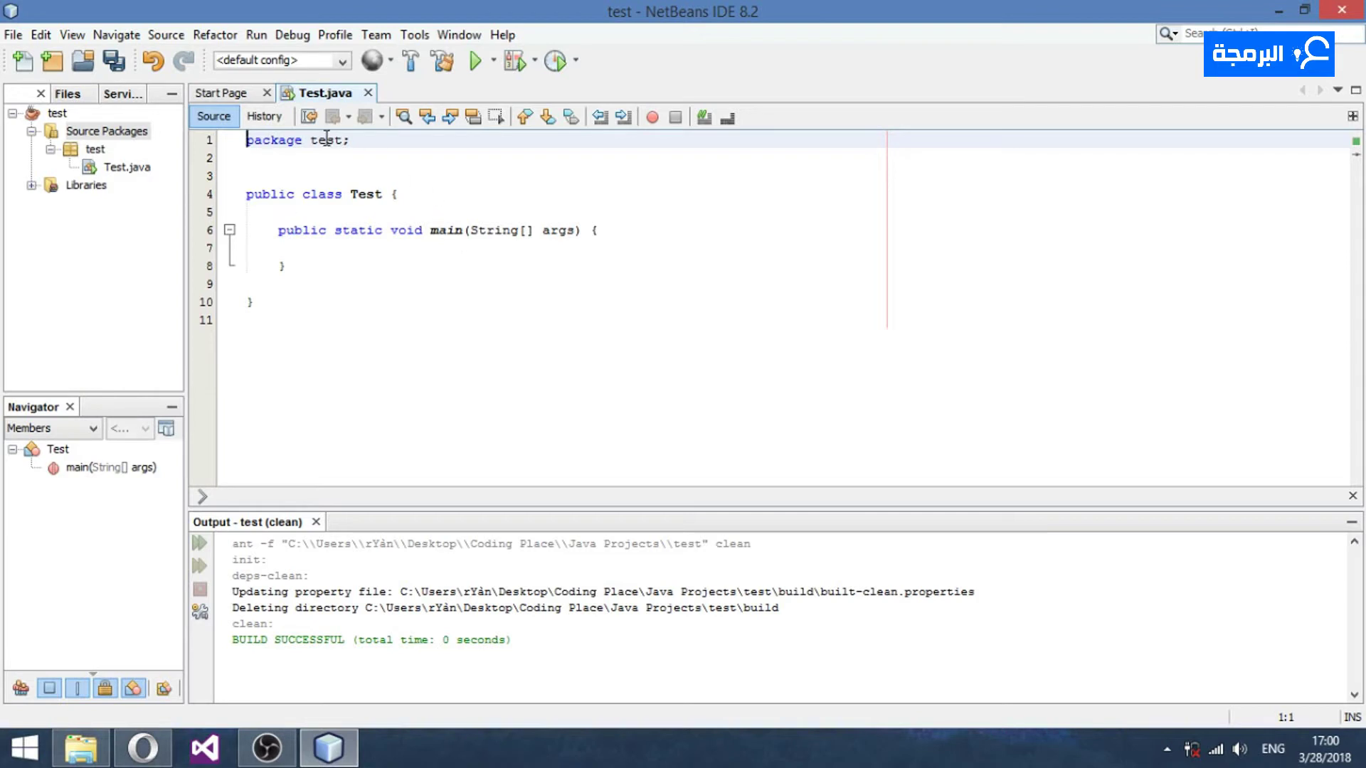
# - Add System.out.println("Welcome"); to the main method and run the project
pyautogui.moveTo(359, 139); pyautogui.dragTo(246, 139)
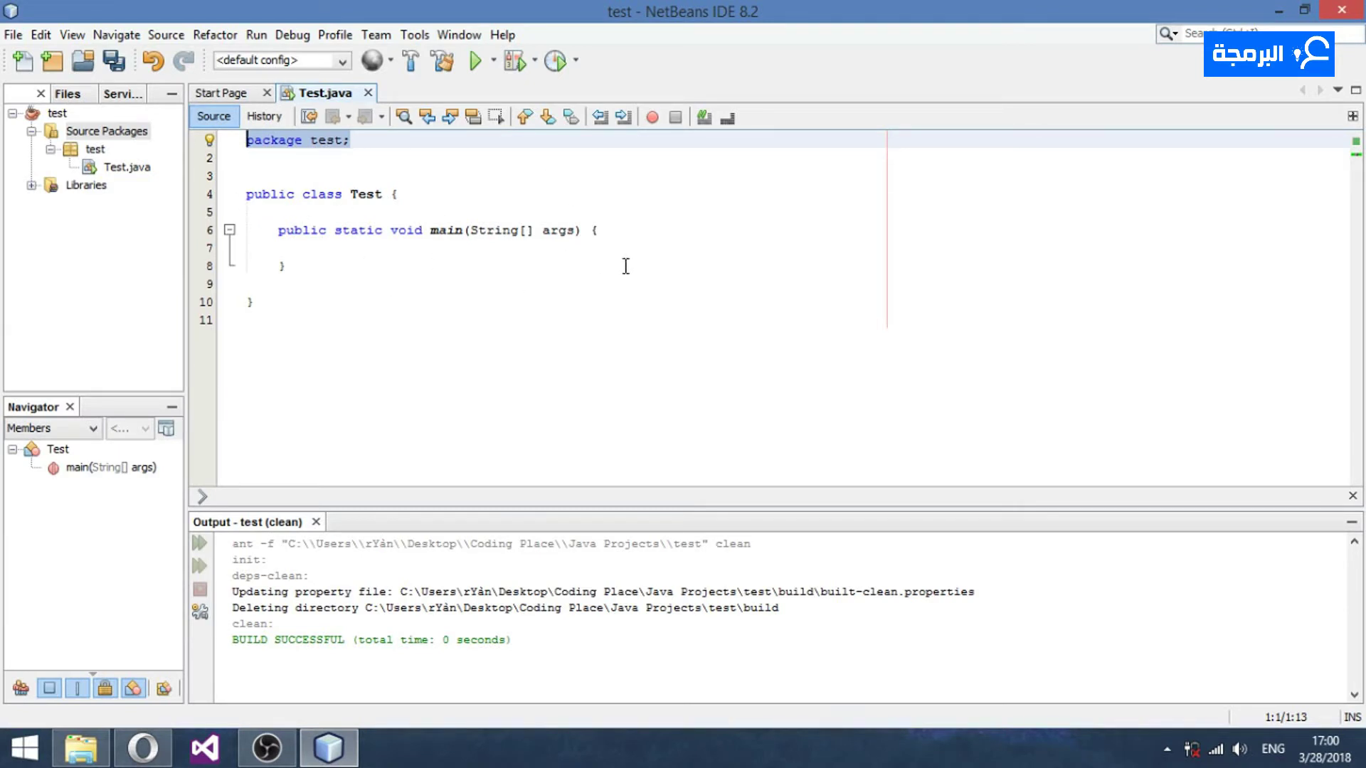
pyautogui.click(622, 230)
pyautogui.press('Return')
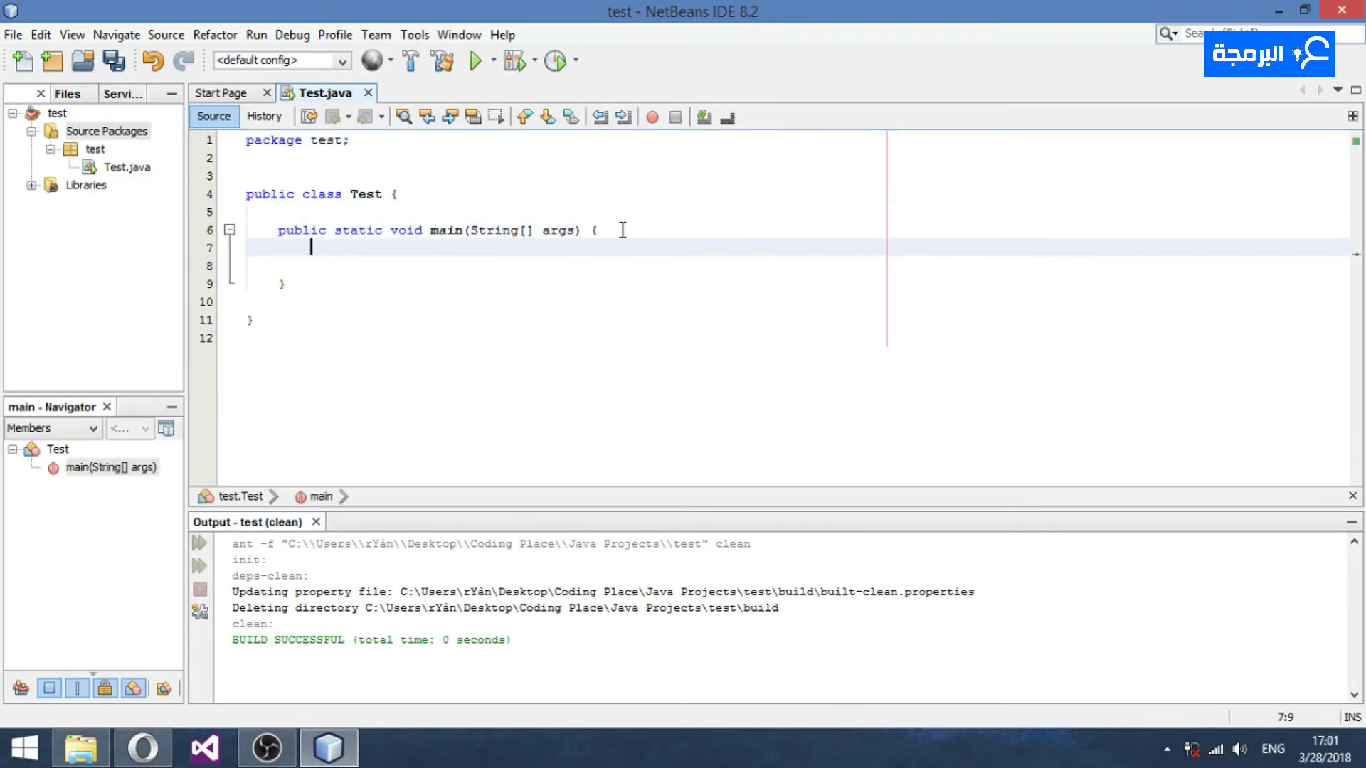
pyautogui.write('System.pri')
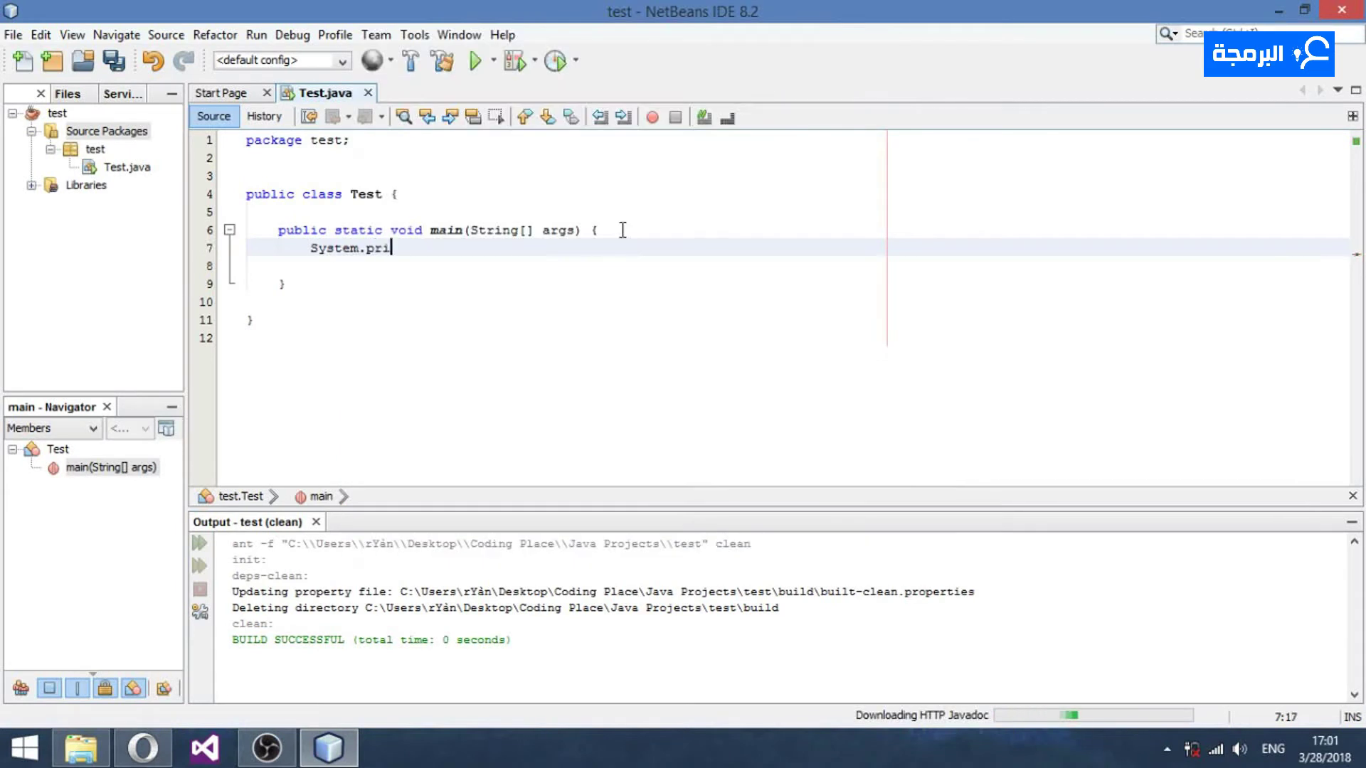
pyautogui.press('BackSpace')
pyautogui.press('BackSpace')
pyautogui.press('BackSpace')
pyautogui.write('out.pr')
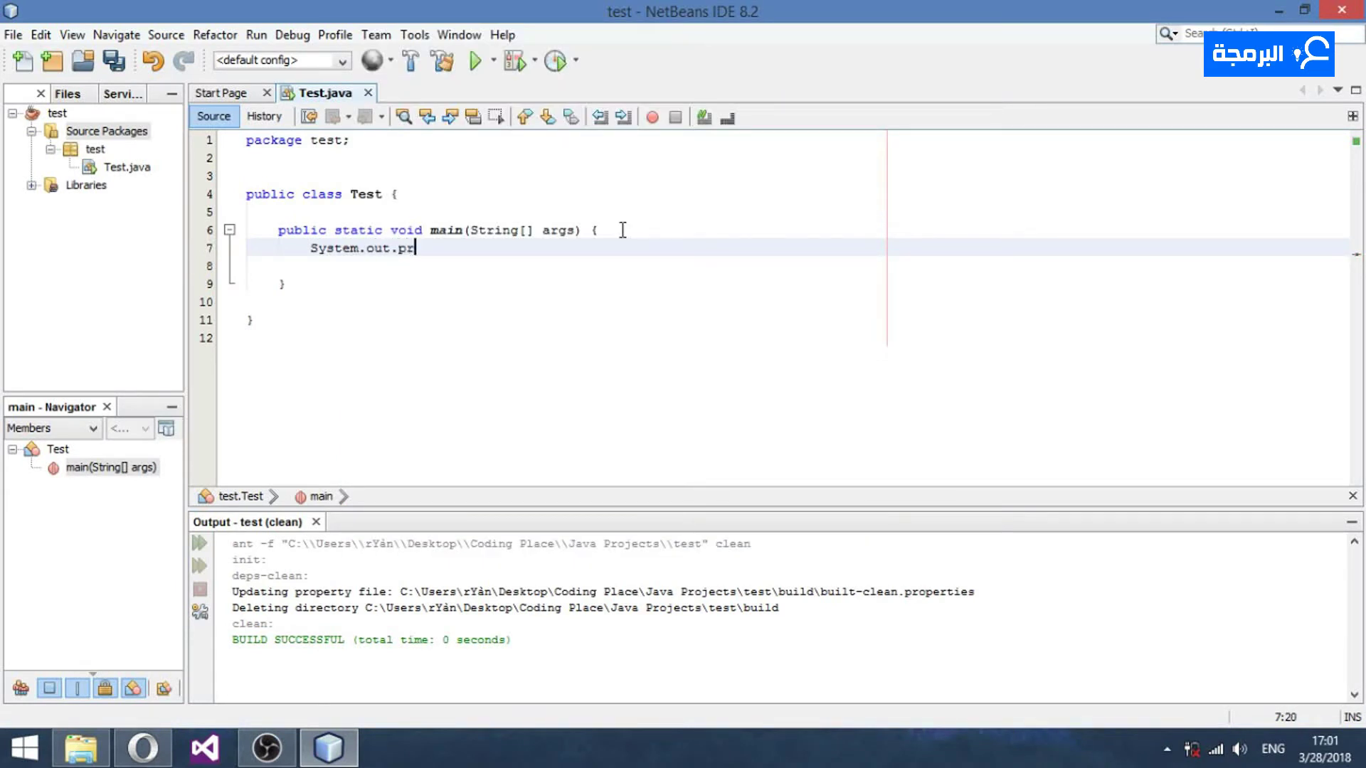
pyautogui.write('intln("')
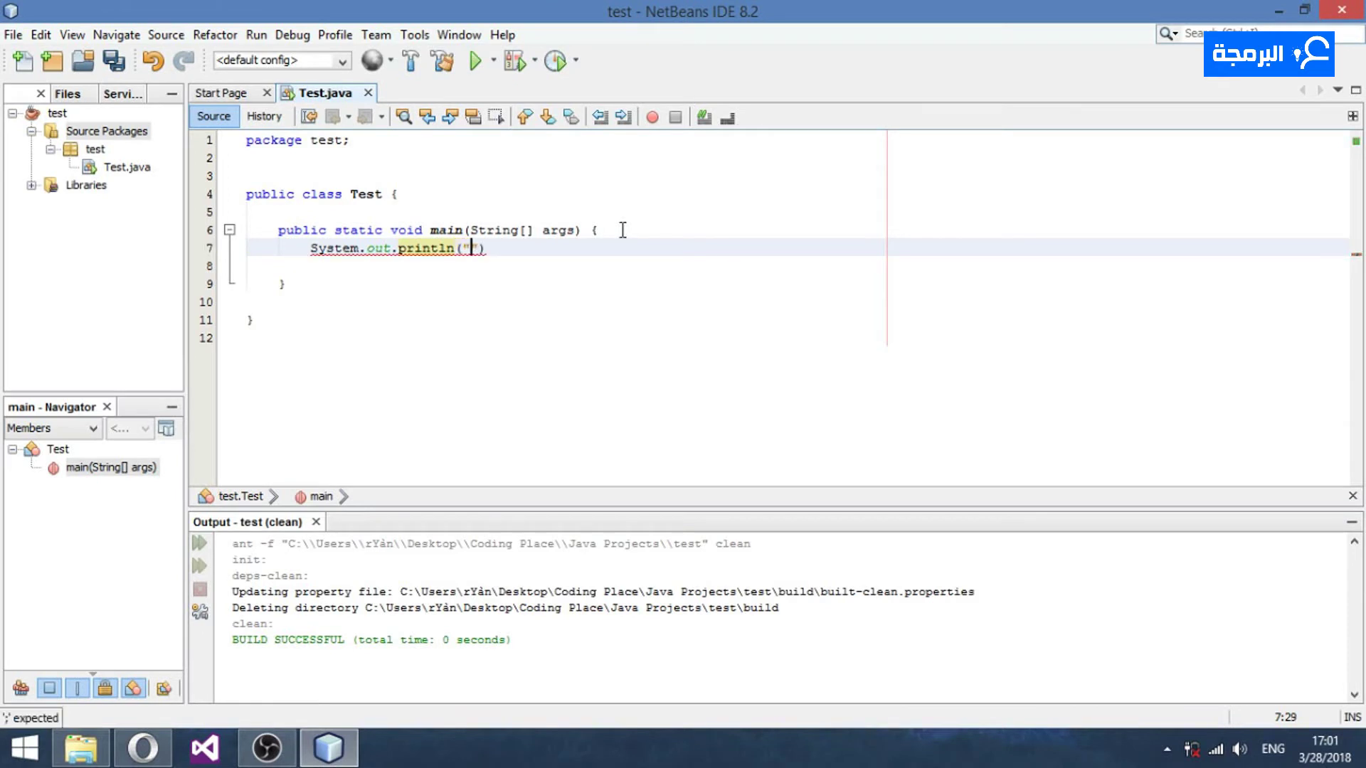
pyautogui.write('Welcome")')
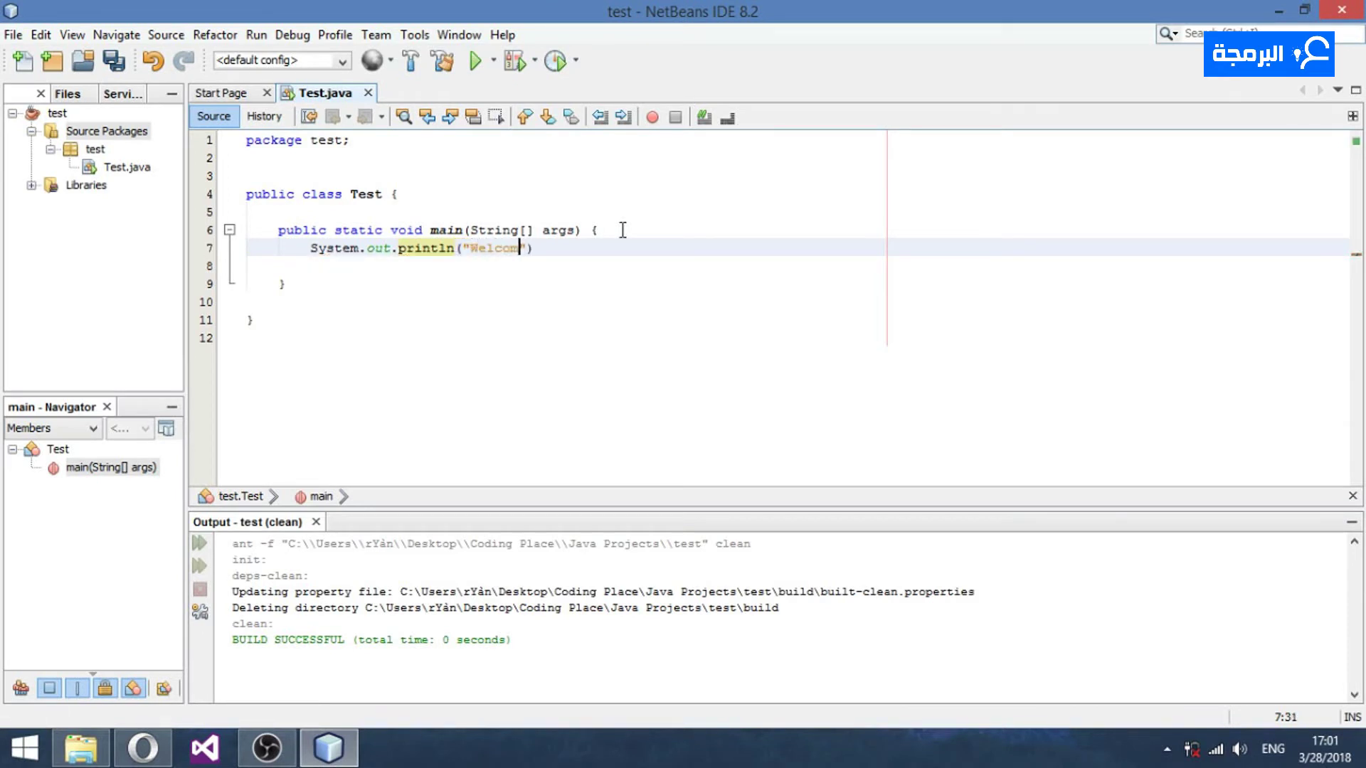
pyautogui.write(';')
pyautogui.click(481, 62)
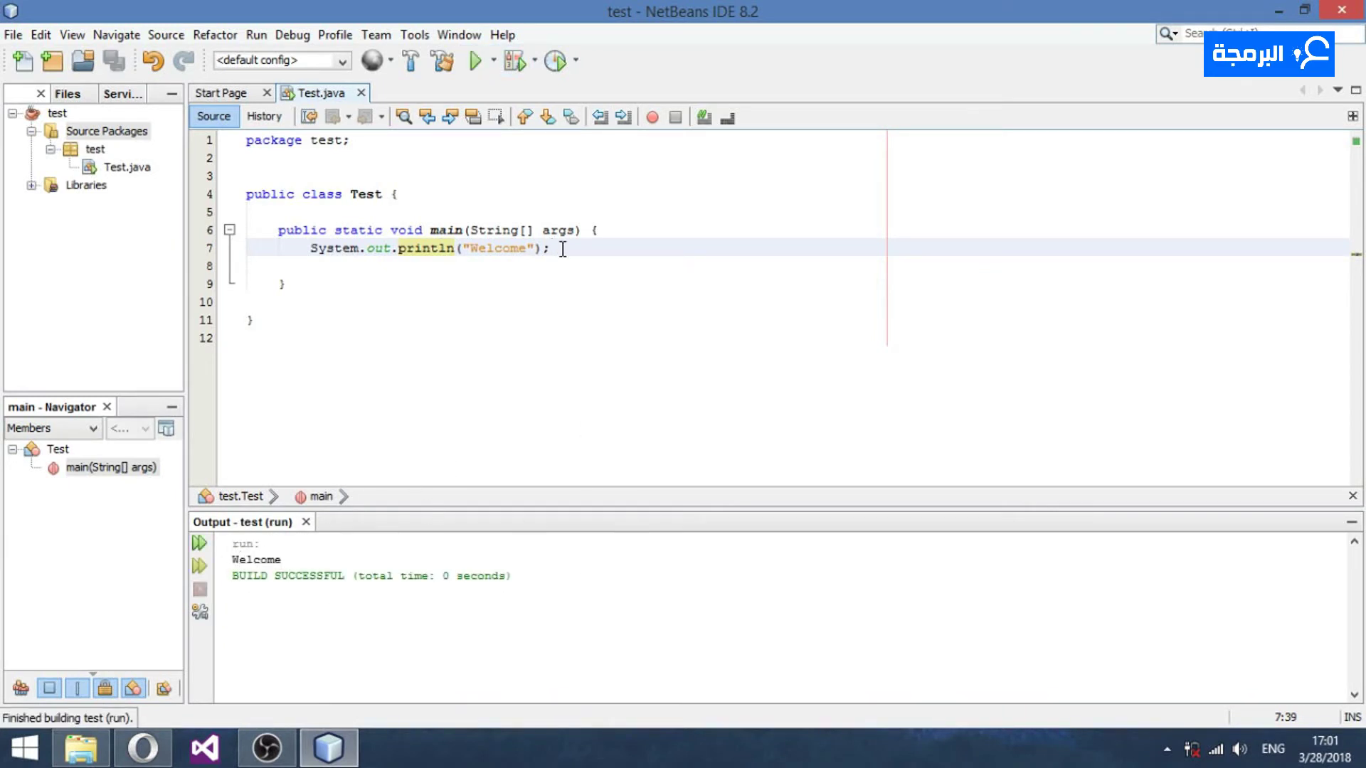
# - Delete the println statement from the main method
pyautogui.moveTo(552, 247); pyautogui.dragTo(311, 249)
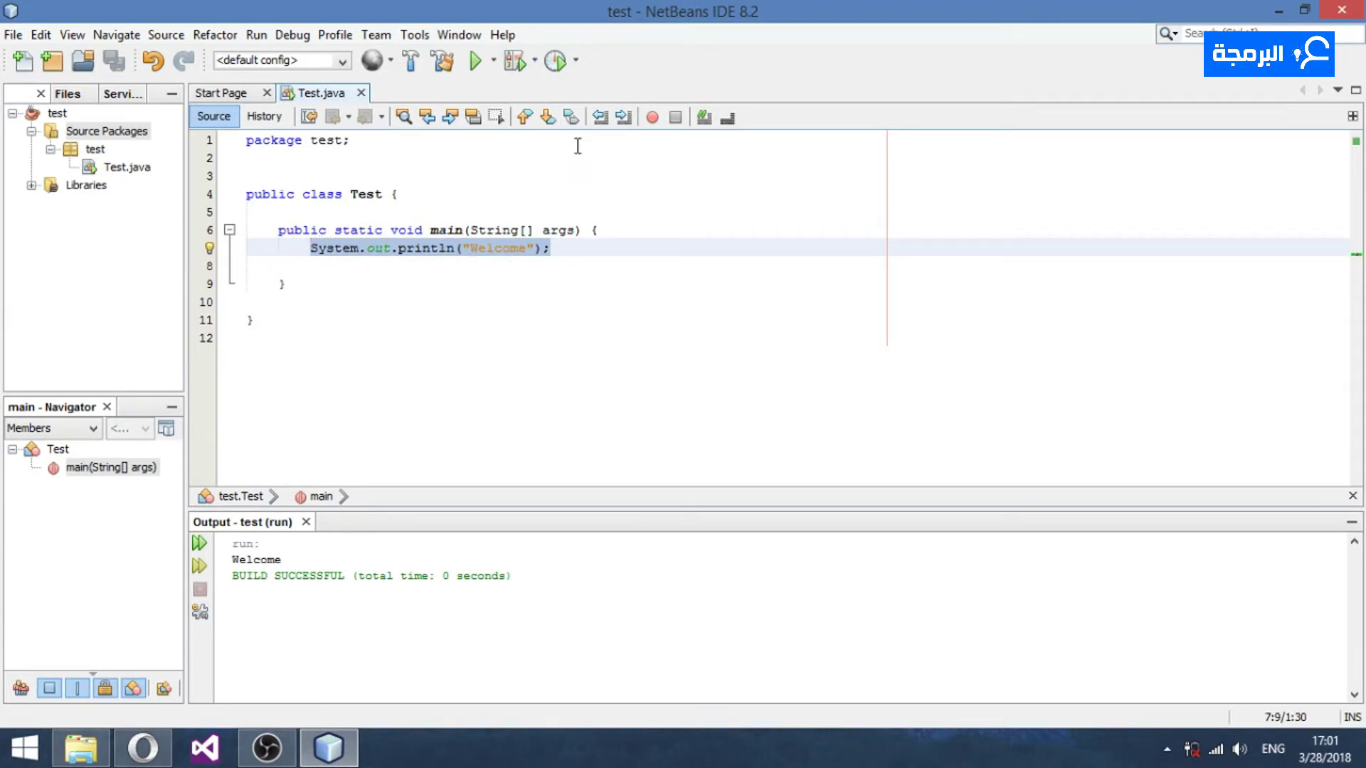
pyautogui.press('BackSpace')
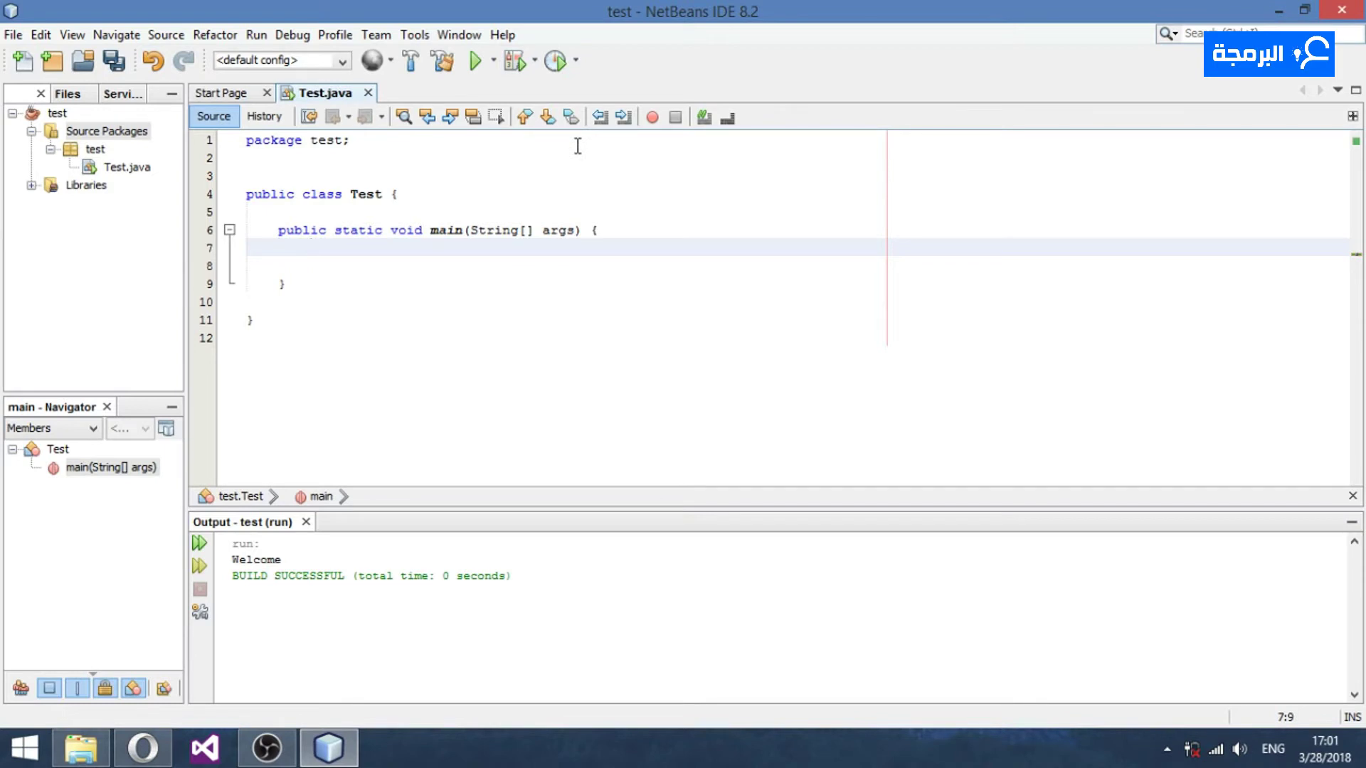